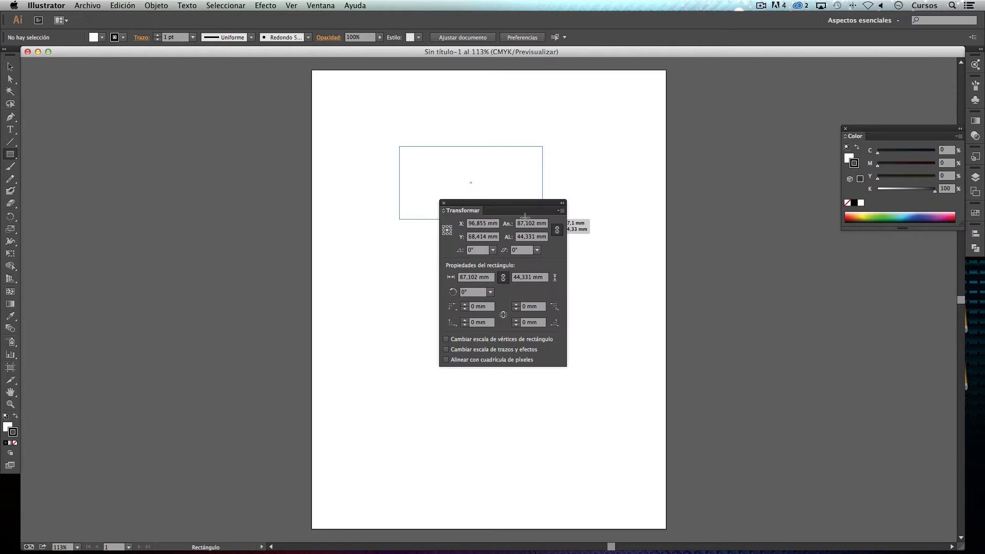
- Close the floating Transform panel, leaving the drawn rectangle at its current size
click(444, 203)
click(442, 203)
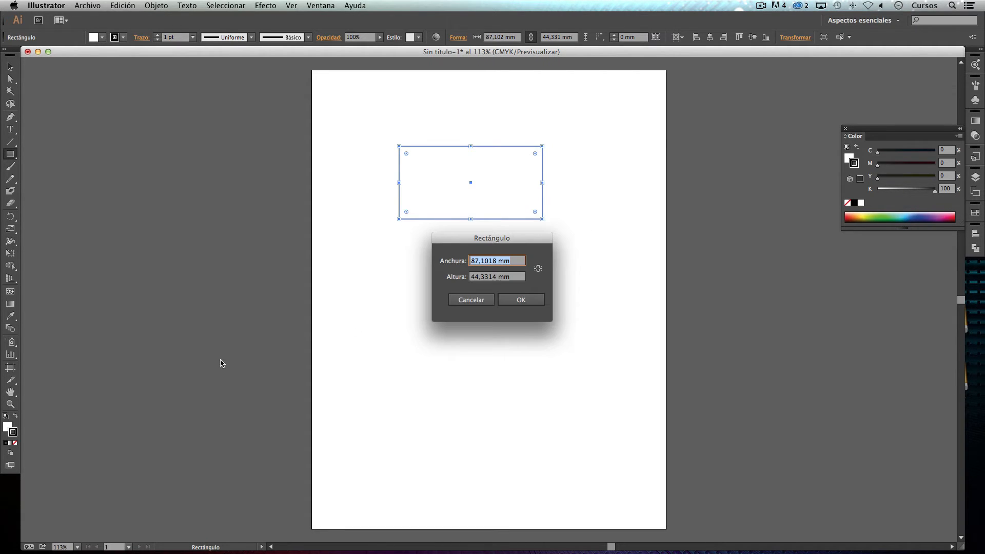
key(Escape)
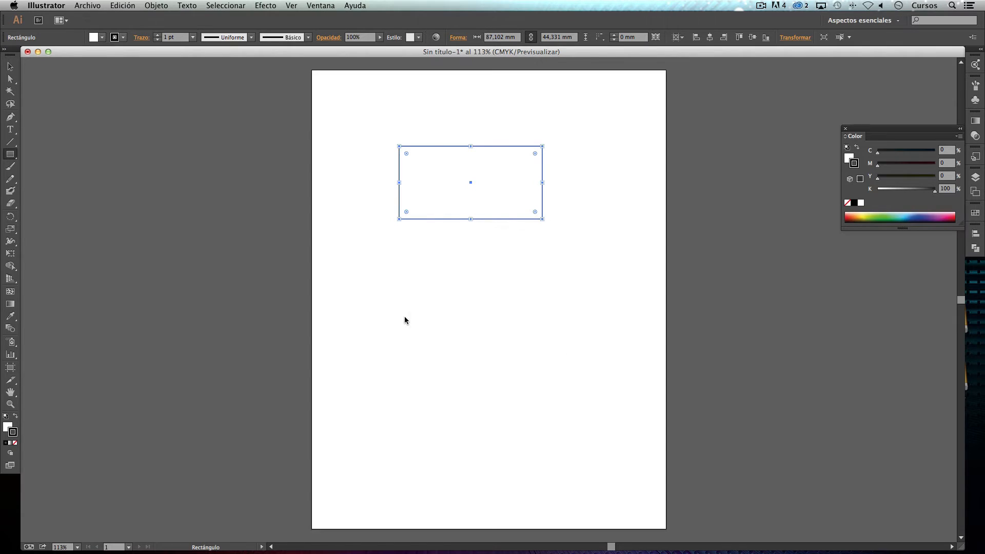
- Fill the rectangle with purple at C 52,35 %, M 79,37 %, Y 0 % and K 0 %
double_click(8, 427)
click(791, 123)
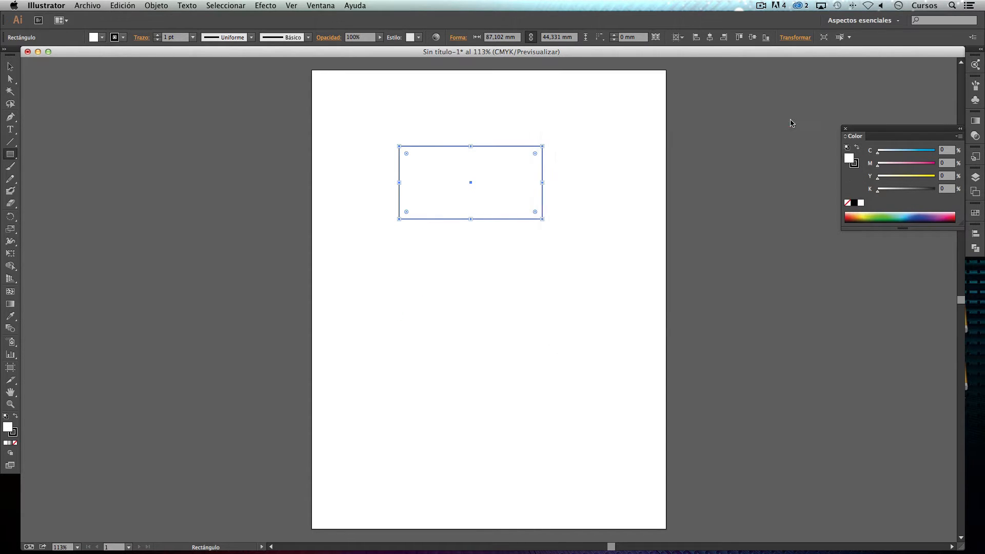
click(9, 66)
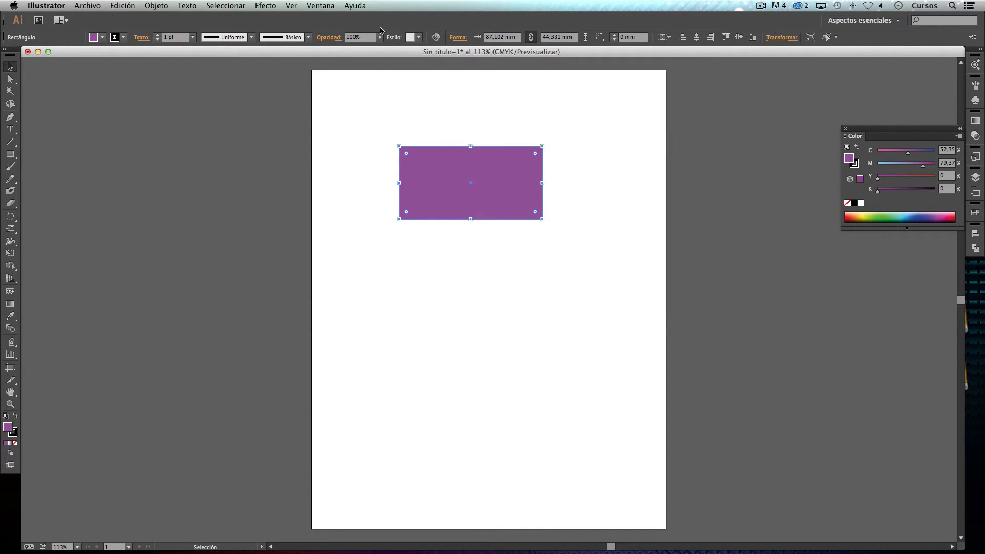
- Start a drop shadow effect (Sombra paralela) on the purple rectangle with its preview turned on
click(271, 5)
mouse_move(324, 121)
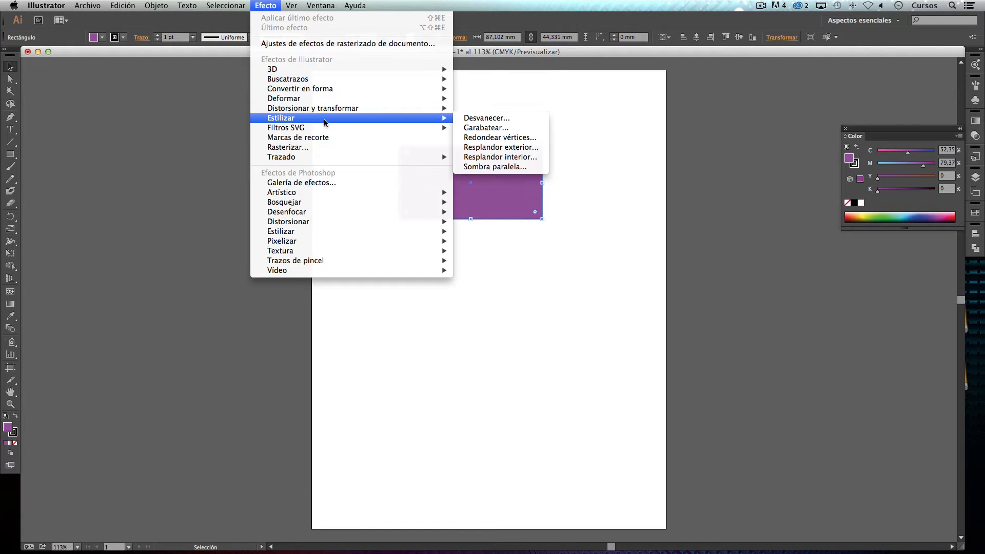
click(512, 167)
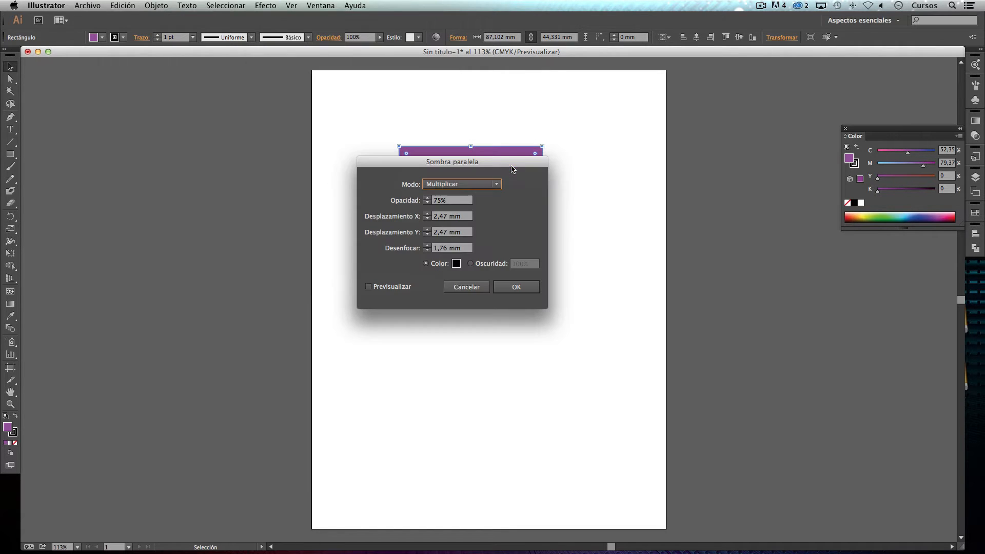
drag(489, 166, 268, 116)
click(180, 237)
click(181, 237)
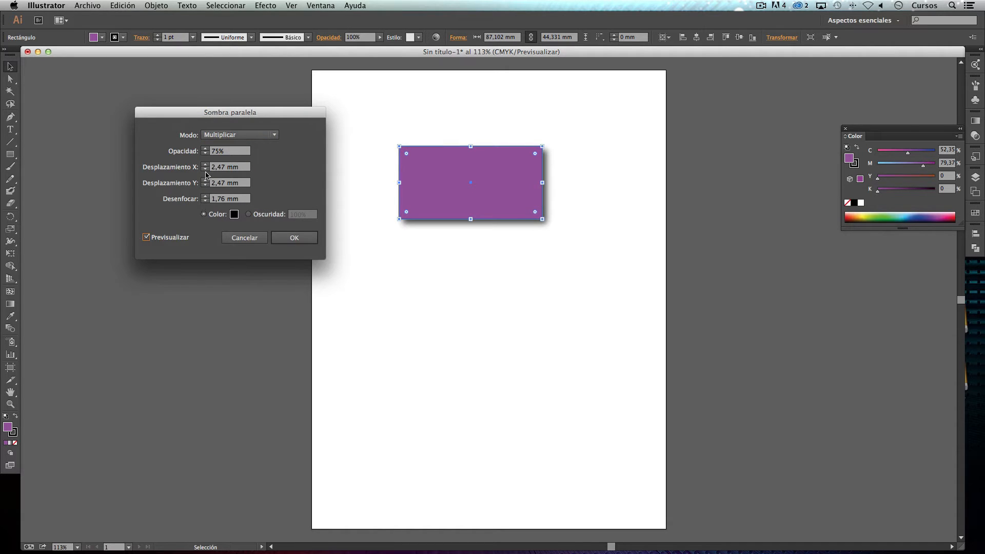
- Set the drop shadow's X offset to -11 mm
click(206, 170)
click(206, 170)
click(205, 170)
click(206, 170)
click(206, 170)
click(206, 169)
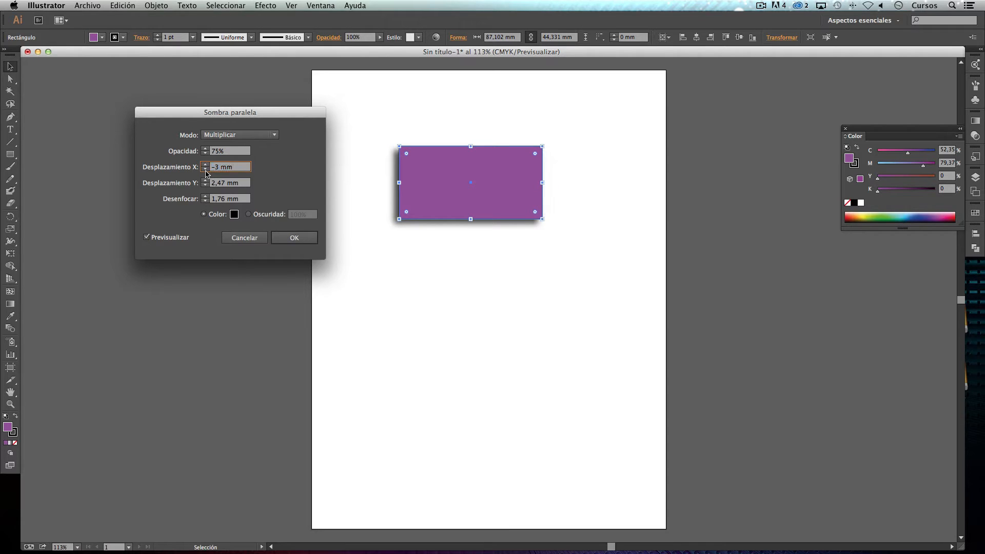
click(206, 170)
click(206, 169)
click(205, 170)
click(206, 170)
click(206, 170)
click(205, 170)
click(206, 170)
click(206, 170)
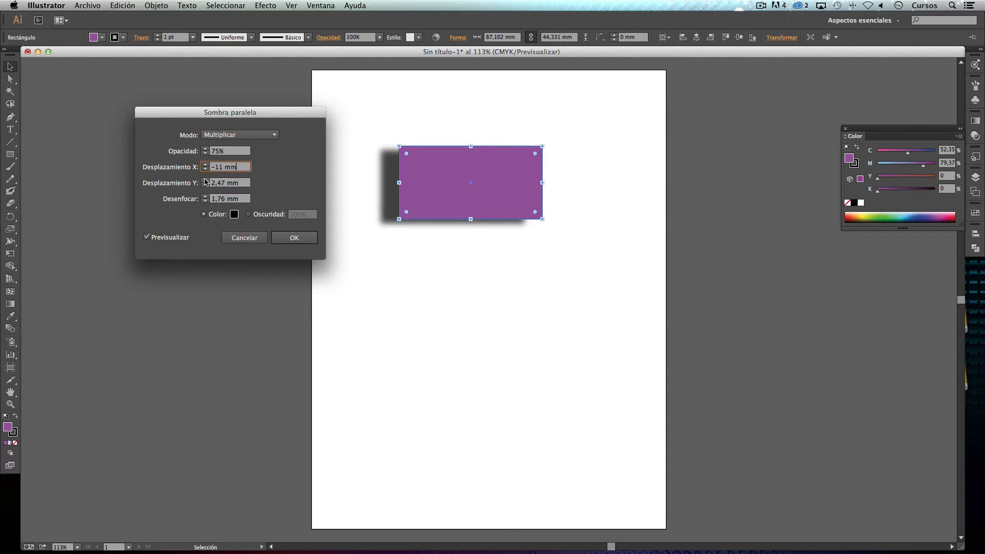
- Set the drop shadow's Y offset to -11 mm
click(206, 186)
click(205, 186)
click(206, 186)
click(206, 186)
click(206, 186)
click(206, 186)
click(206, 185)
click(206, 185)
click(205, 186)
click(206, 186)
- Change the shadow colour to a medium blue, apply the effect and shift the rectangle slightly upward
click(234, 214)
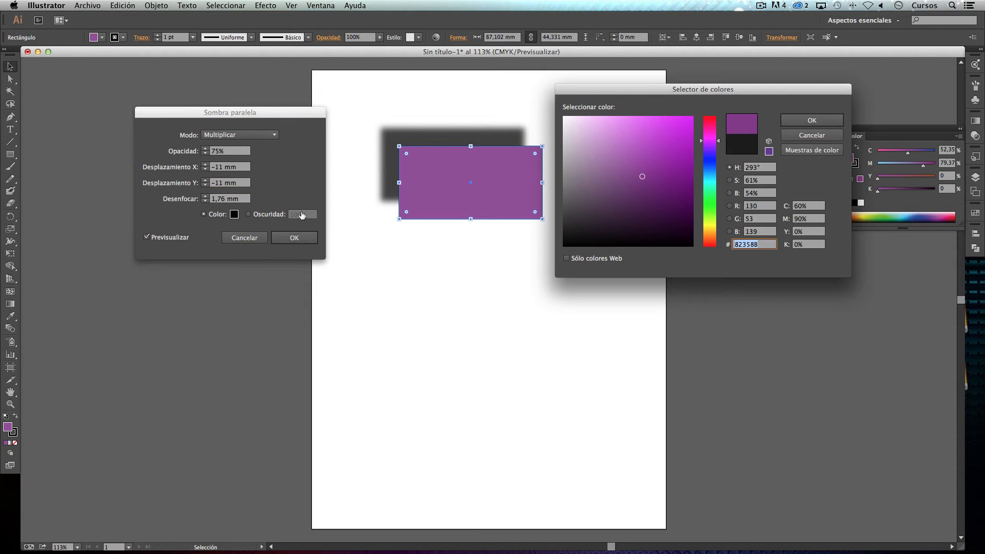
click(710, 167)
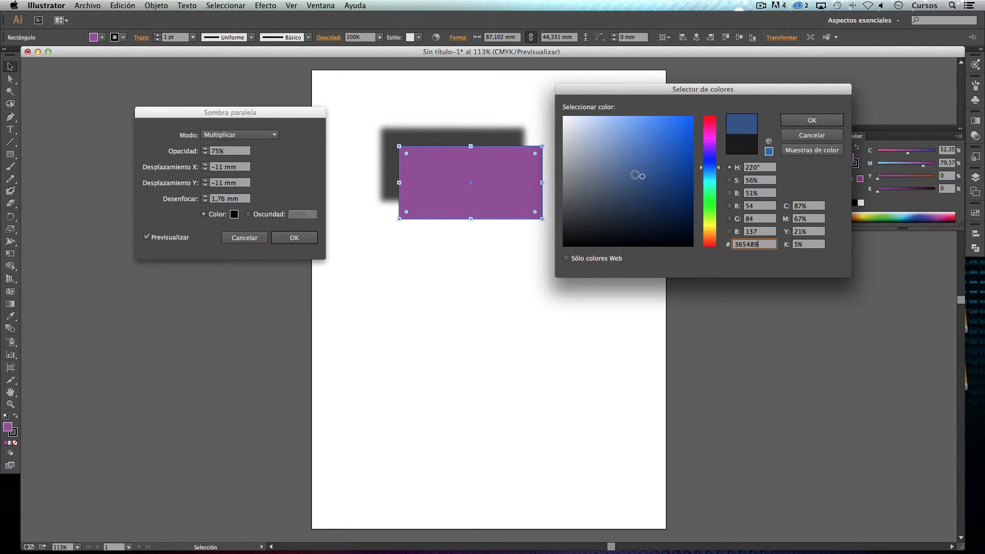
click(646, 146)
click(786, 125)
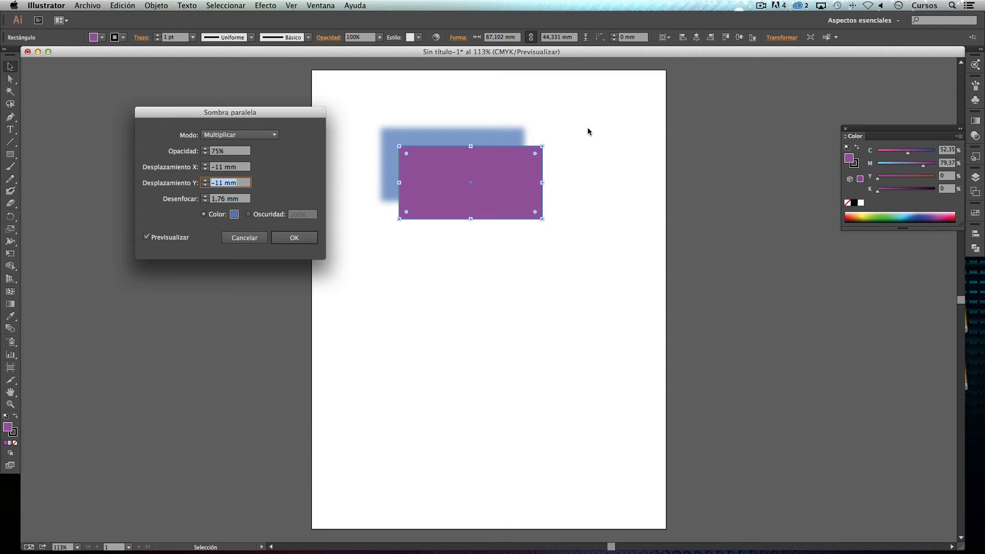
click(295, 238)
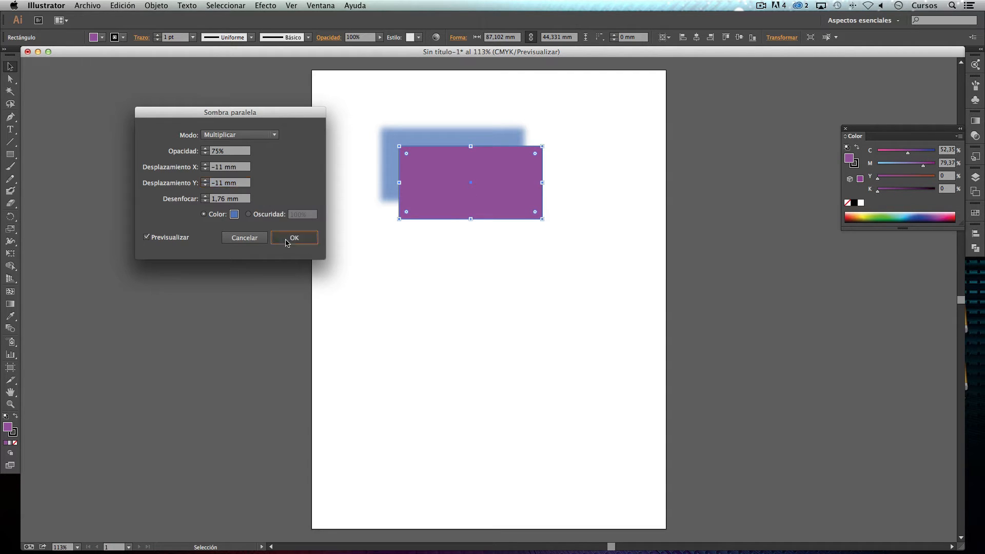
drag(486, 187, 515, 179)
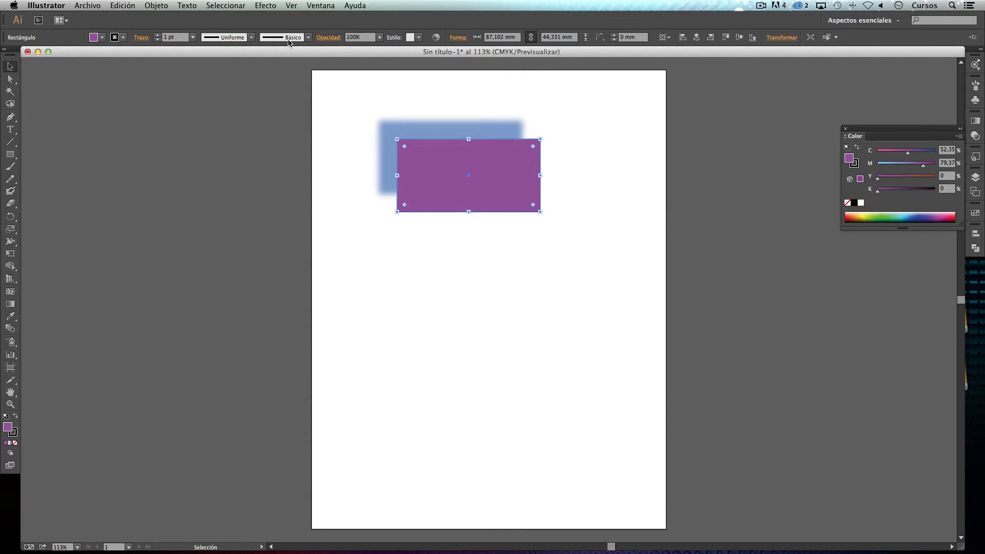
click(268, 7)
mouse_move(421, 120)
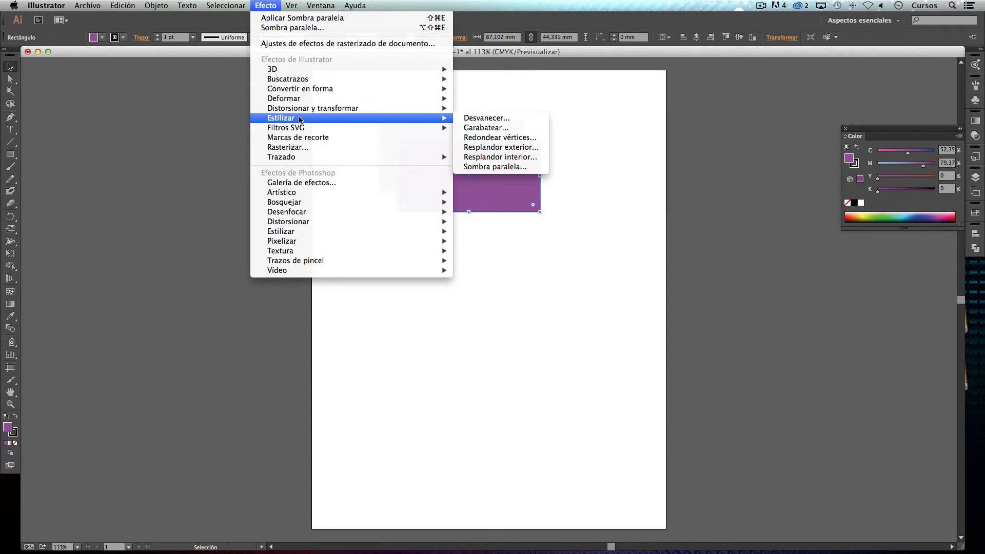
click(513, 167)
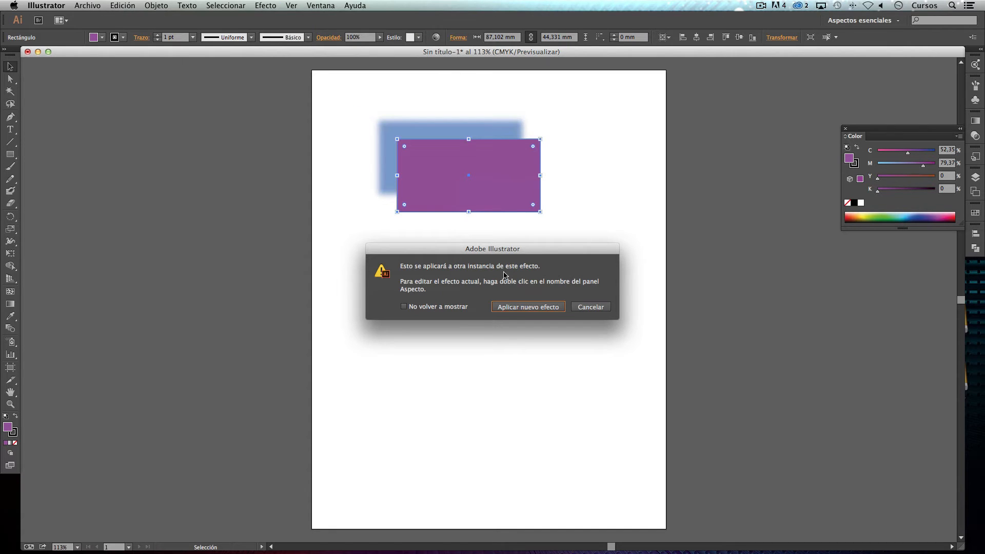
drag(540, 253, 508, 251)
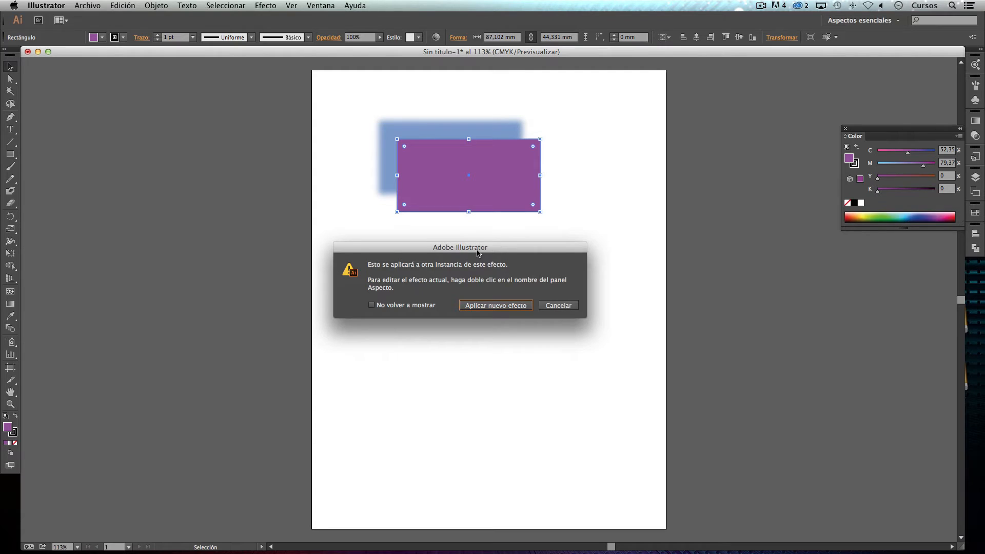
click(555, 307)
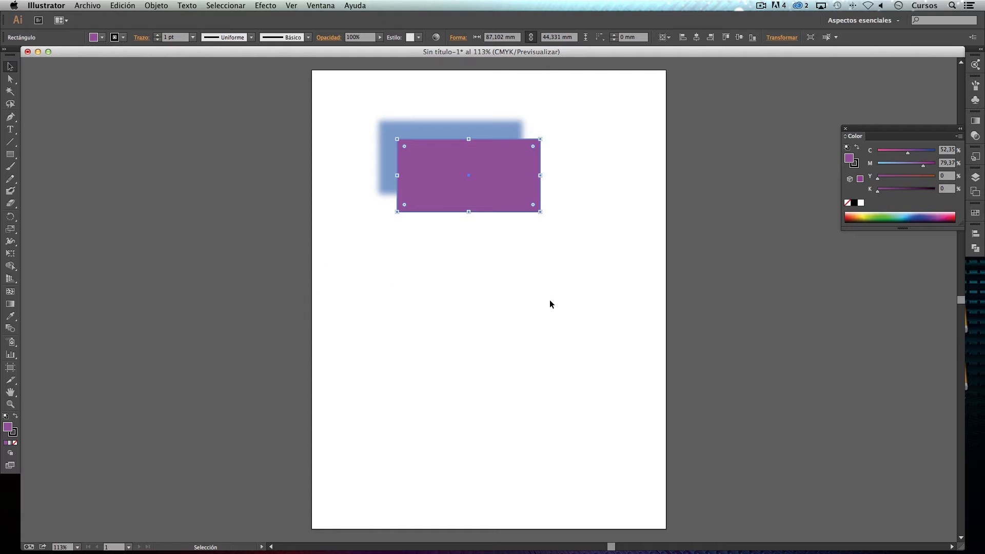
- Show the Appearance panel (Apariencia) and place it beside the artboard, clear of the rectangle
click(326, 6)
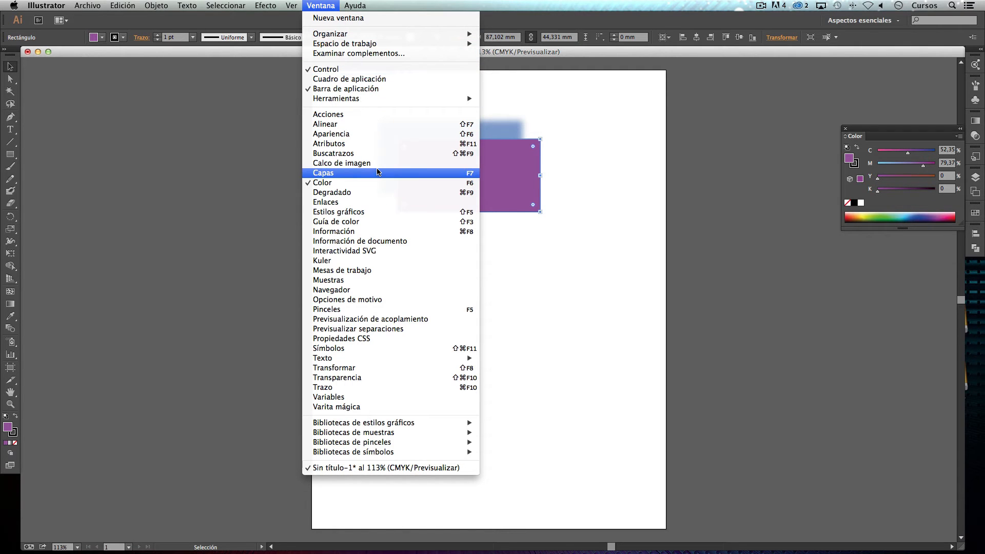
click(350, 135)
drag(330, 161, 250, 152)
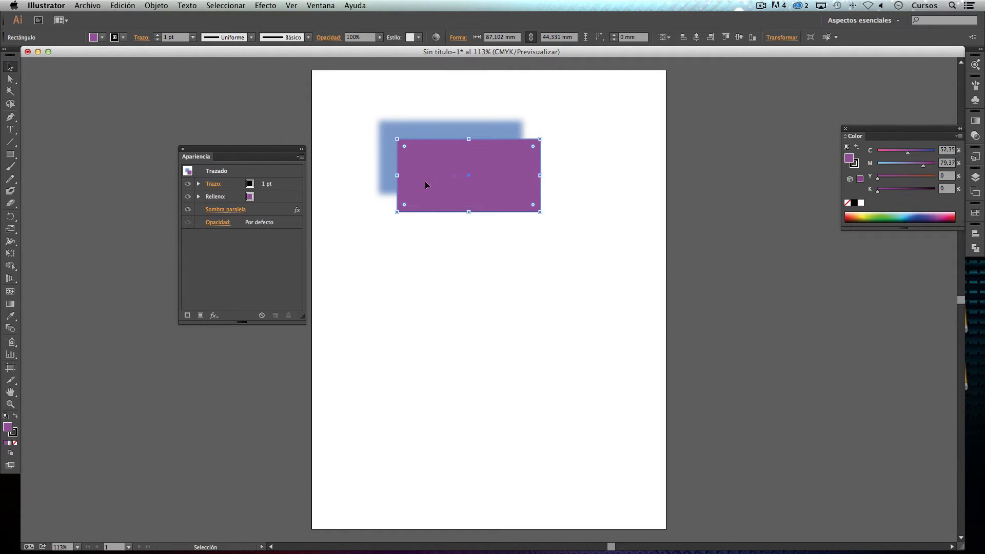
- Edit the rectangle's existing drop shadow from its appearance attributes, setting the X offset to -10 mm with preview on
click(230, 211)
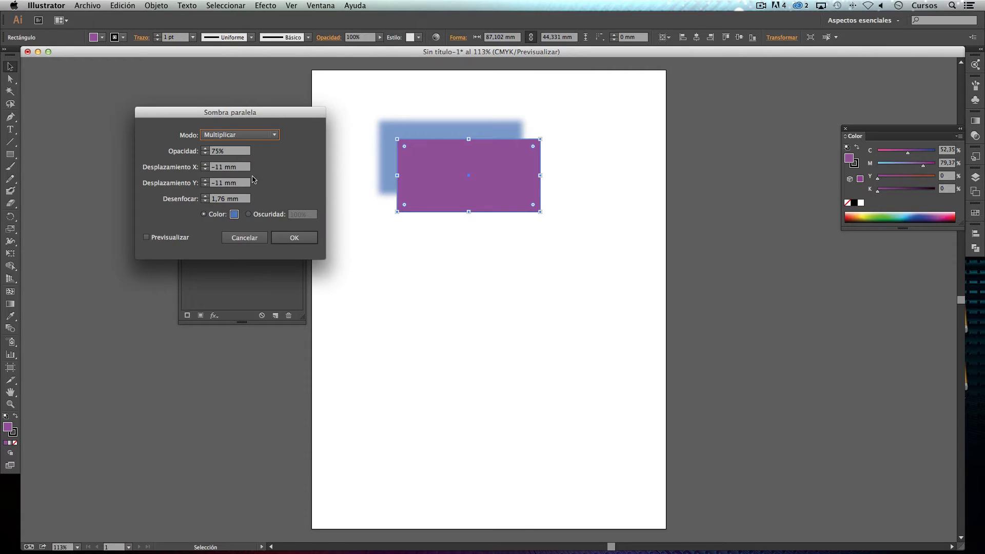
drag(268, 118, 468, 231)
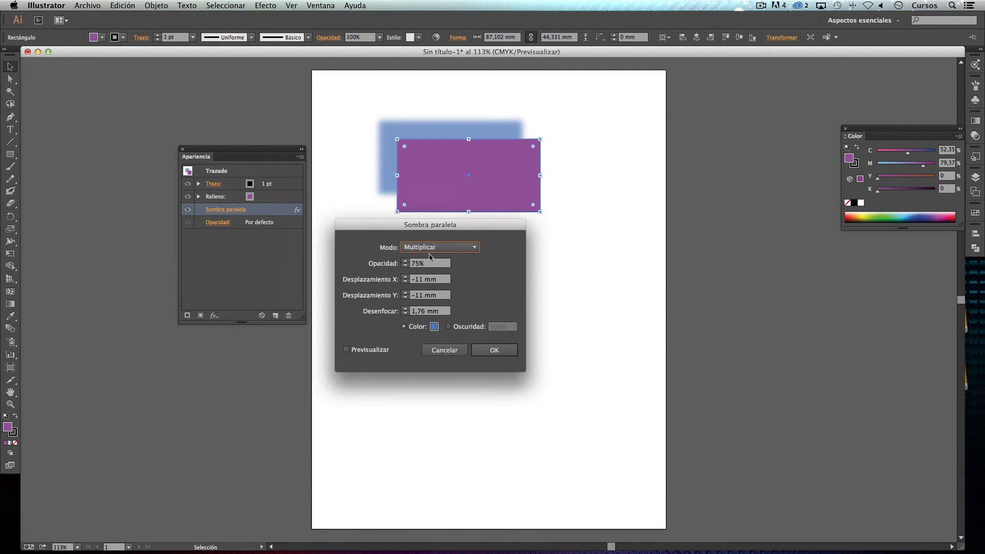
click(406, 282)
click(406, 282)
click(406, 282)
click(406, 281)
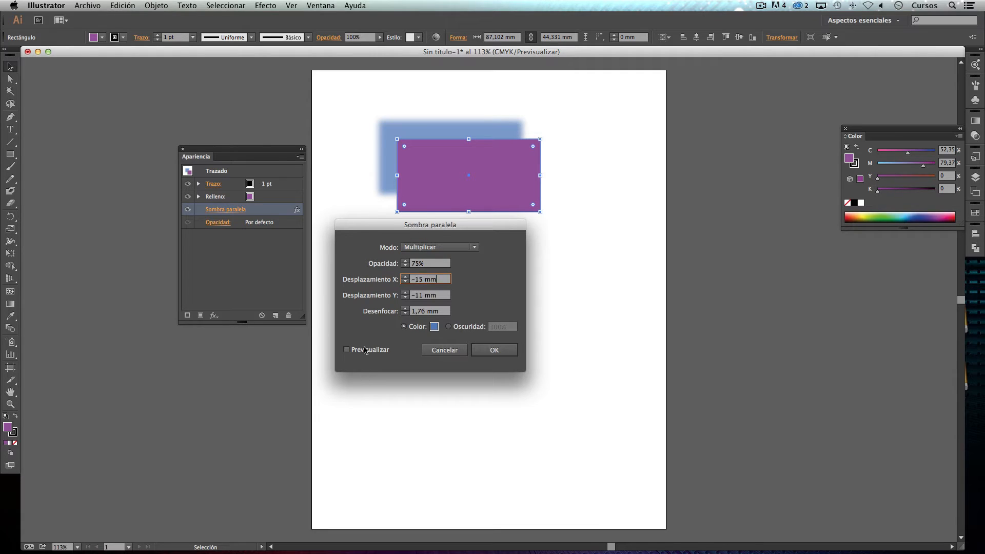
click(366, 350)
click(406, 277)
click(406, 276)
click(406, 277)
click(406, 276)
click(406, 276)
- Set the drop shadow's blur to 2 mm and apply the edited effect
click(406, 314)
click(405, 313)
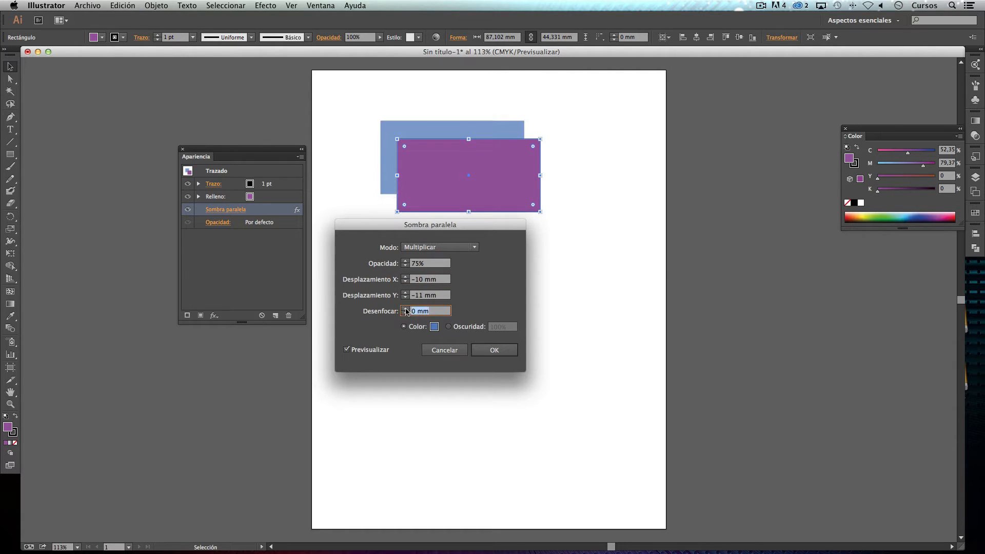
click(406, 308)
click(406, 314)
click(406, 309)
click(406, 309)
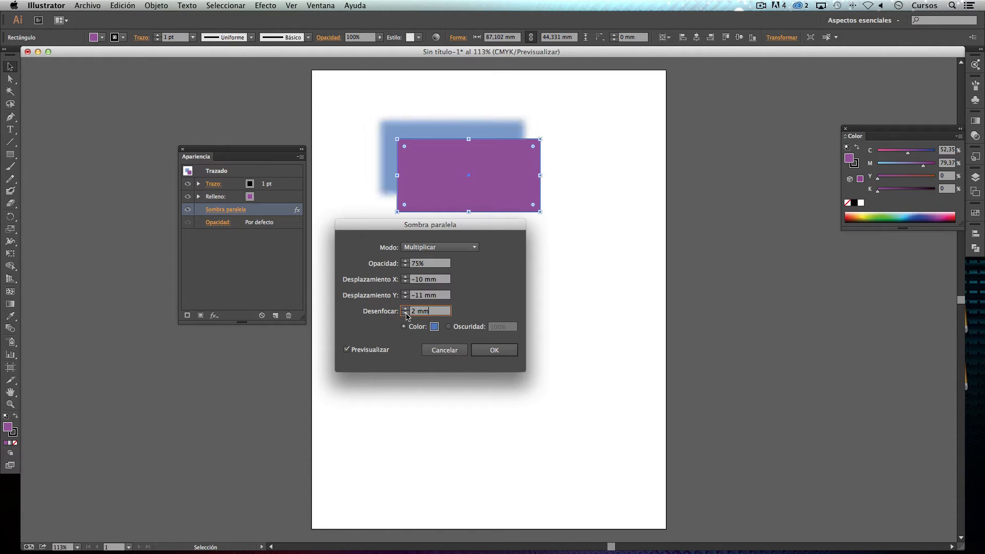
drag(417, 226, 345, 235)
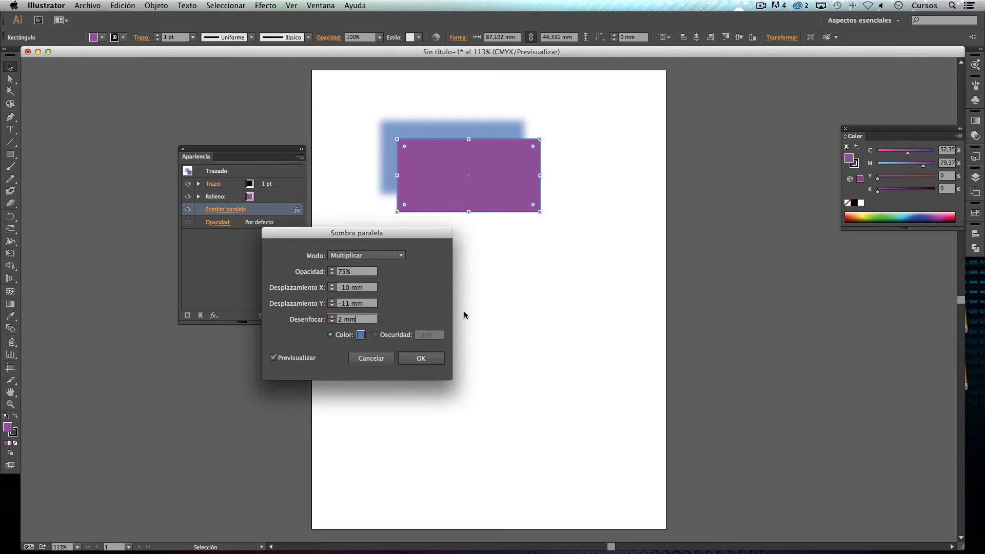
click(422, 357)
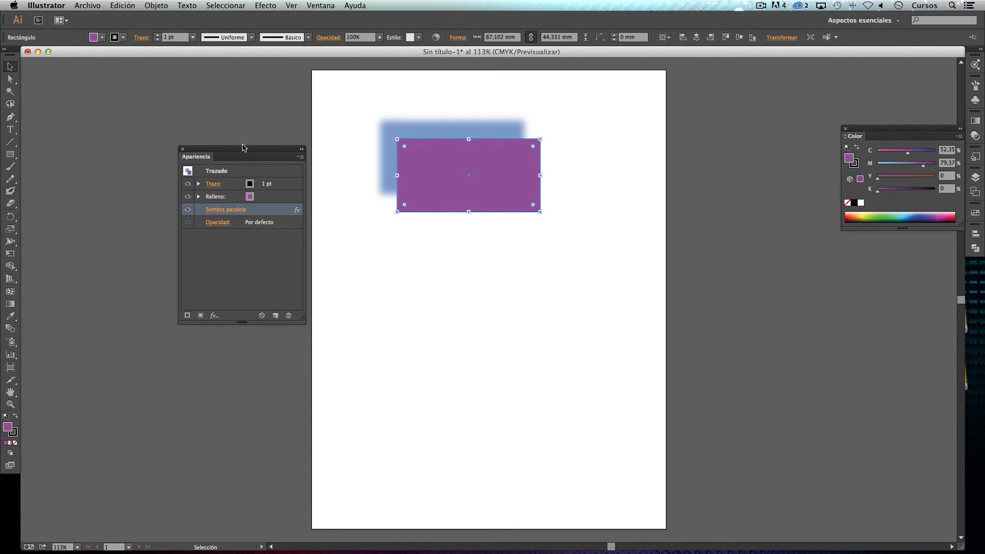
- Expand the appearance of the shadowed rectangle and move the expanded group slightly down the artboard
drag(220, 149, 165, 134)
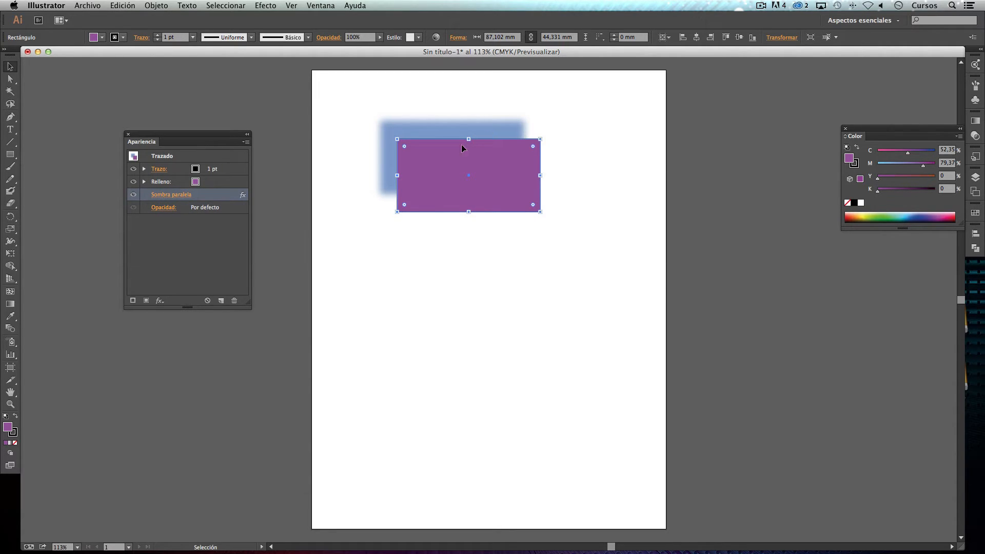
mouse_move(450, 147)
mouse_down()
mouse_move(420, 167)
mouse_move(450, 146)
mouse_move(448, 136)
mouse_up()
click(163, 10)
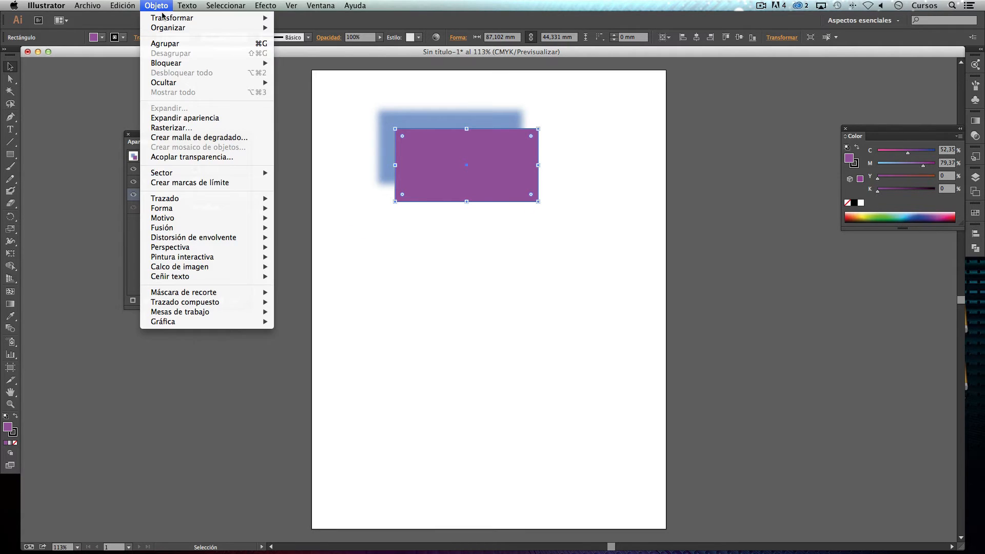
click(221, 121)
key(super+z)
key(super+shift+z)
drag(464, 118, 455, 142)
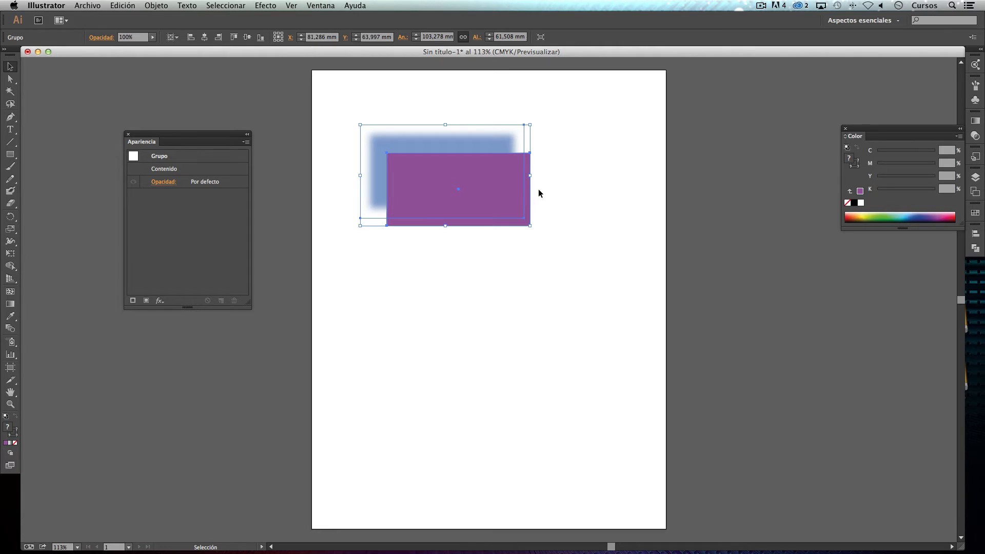
- Ungroup the expanded rectangle and shadow, then deselect everything
click(579, 191)
click(483, 178)
right_click(482, 171)
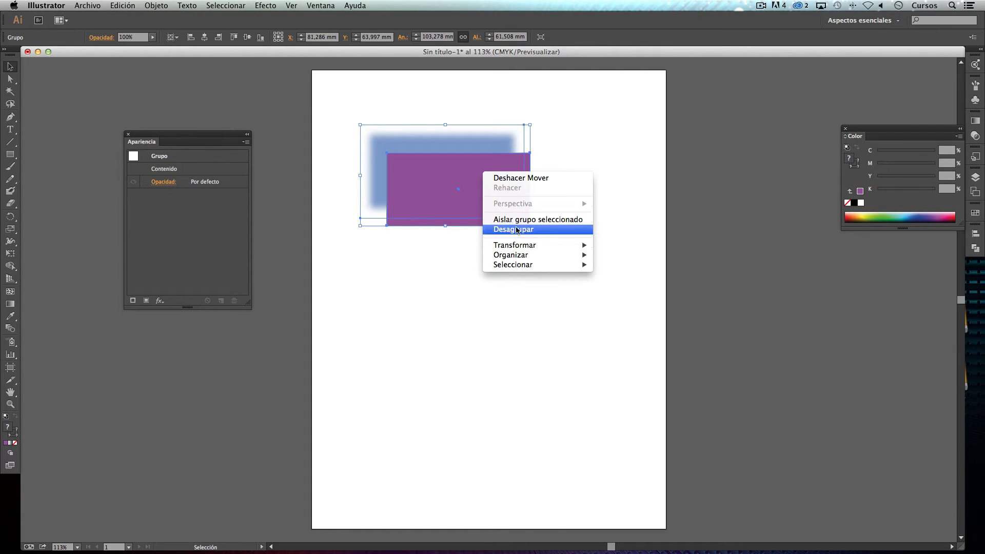
click(513, 230)
click(571, 192)
- Separate the two pieces by moving the blurred blue shadow image below the purple rectangle
drag(425, 129, 390, 268)
drag(468, 206, 445, 190)
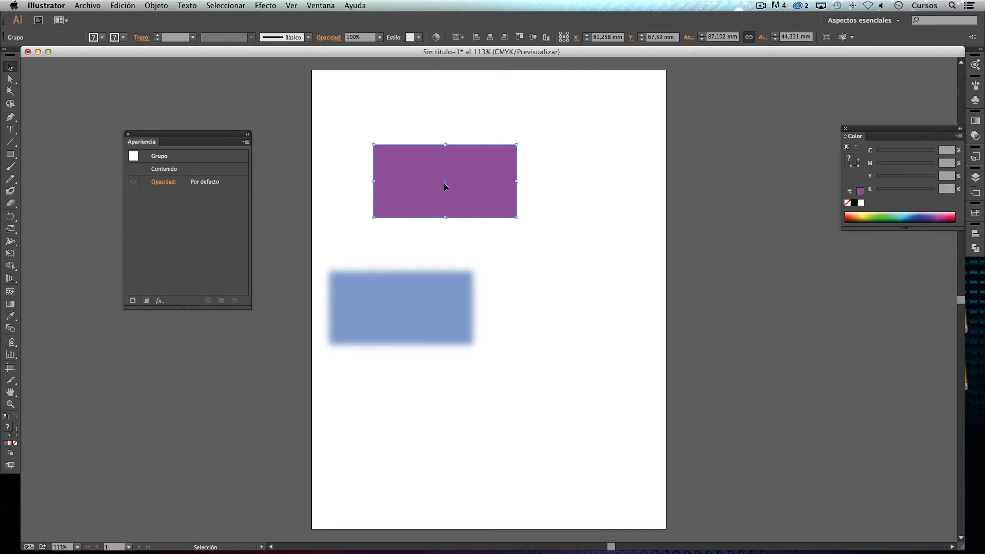
click(395, 286)
drag(396, 286, 491, 275)
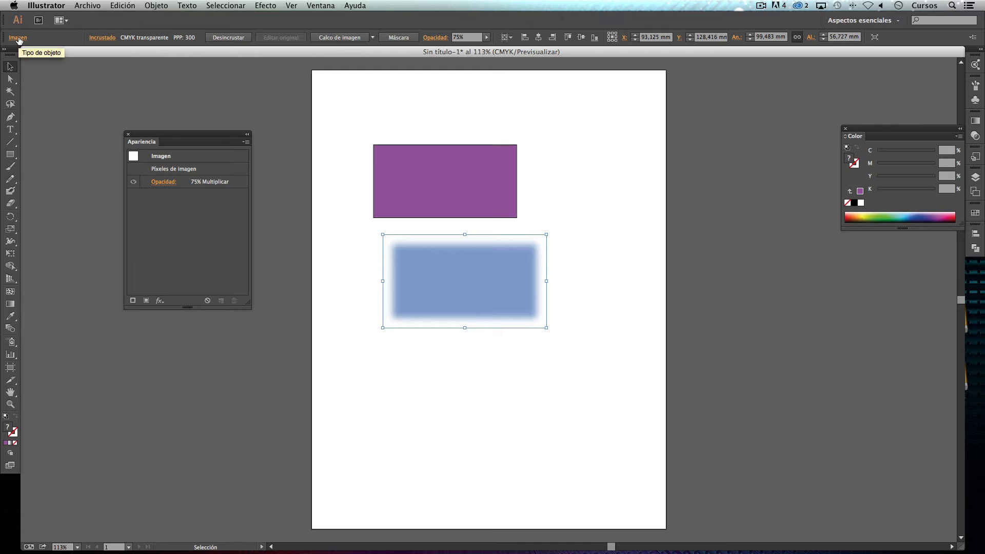
- Arrange the purple rectangle and the blue shadow image side by side near the top of the artboard
drag(438, 269, 599, 248)
drag(482, 208, 427, 225)
drag(574, 255, 522, 199)
click(387, 196)
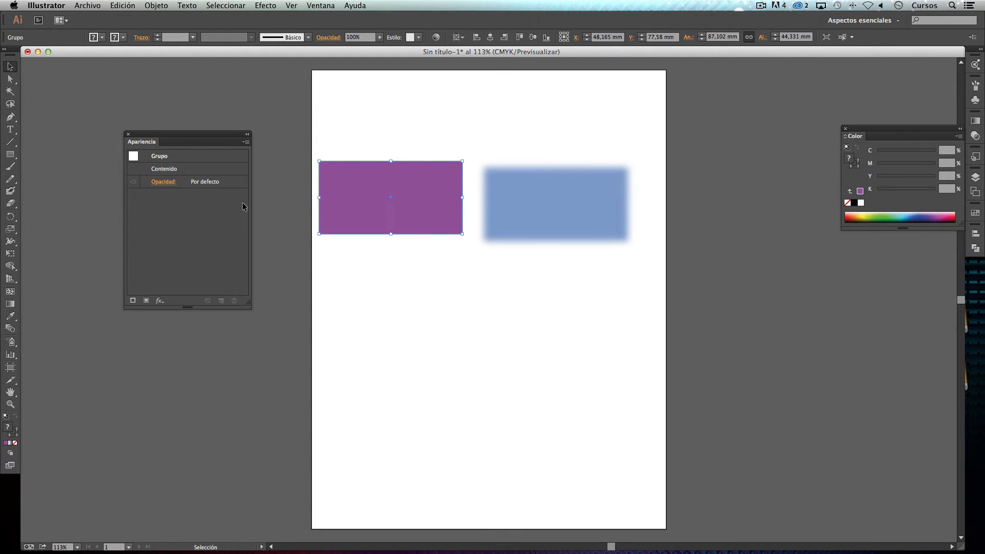
drag(394, 166, 420, 180)
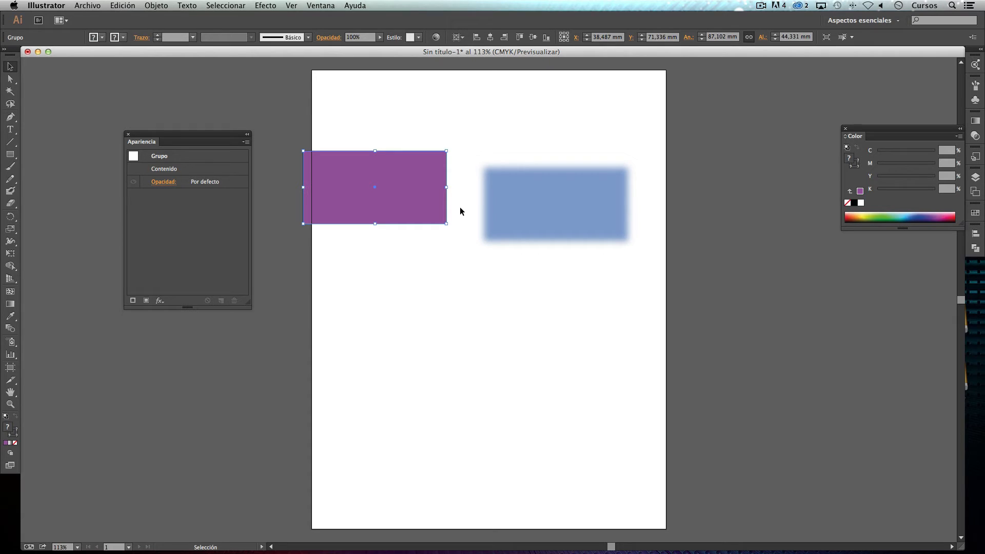
- Place the blue shadow image in the upper right of the artboard and move the purple rectangle below it toward the middle
drag(531, 207, 540, 160)
drag(415, 168, 437, 129)
drag(517, 150, 513, 146)
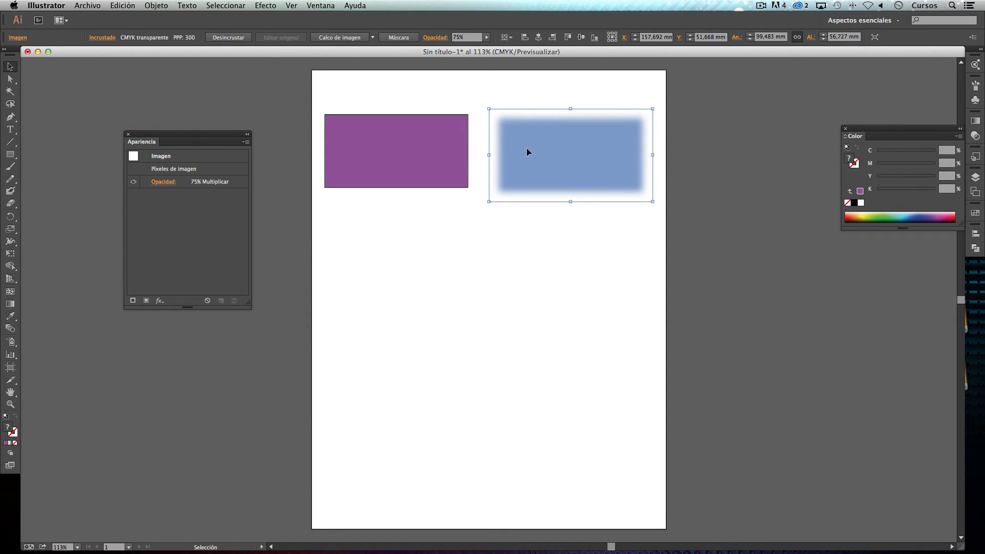
click(412, 205)
drag(414, 153, 469, 275)
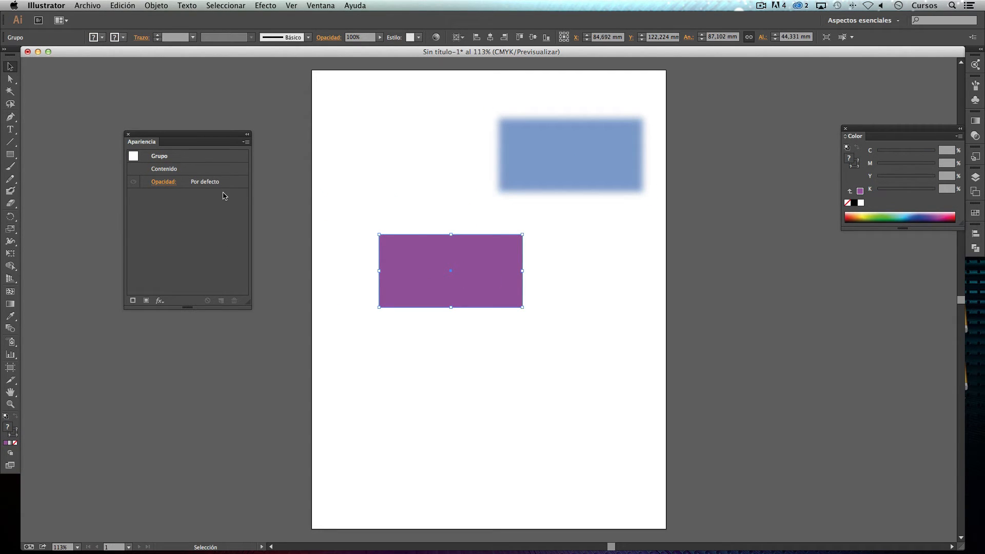
- Add a new fill to the purple rectangle's group and colour it purple #9020A0
click(147, 301)
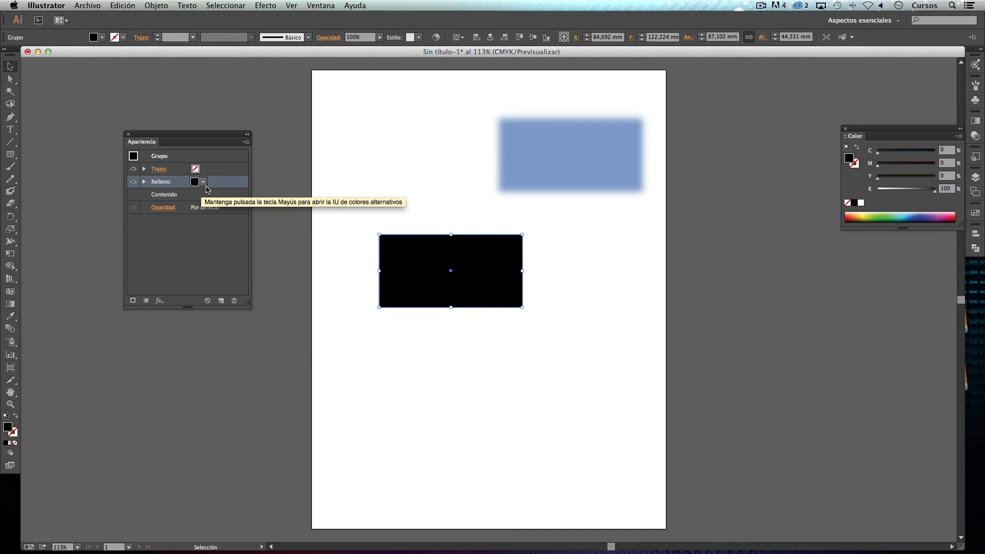
double_click(7, 427)
click(667, 165)
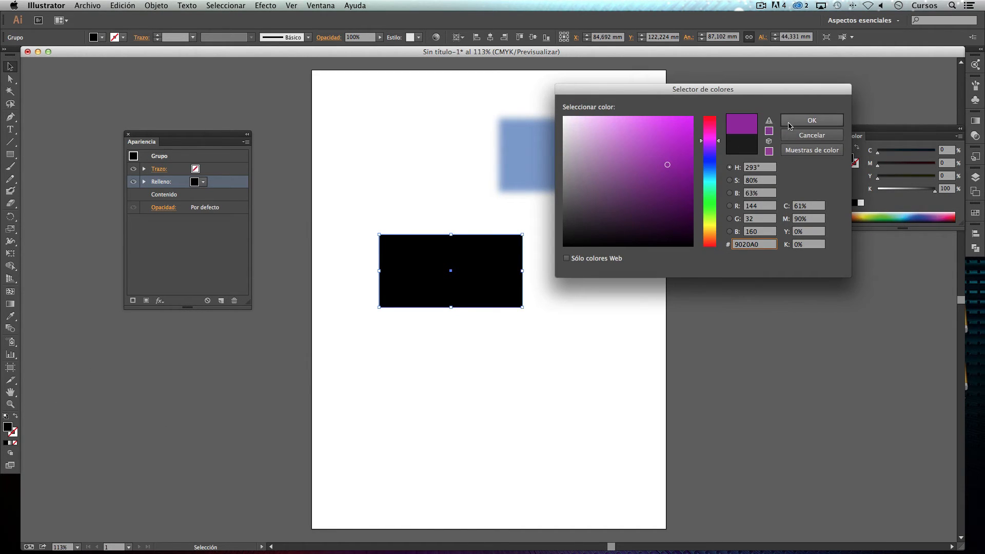
click(812, 121)
- Add a second fill to the group and set the lower one to the cyan swatch (C 100)
click(147, 301)
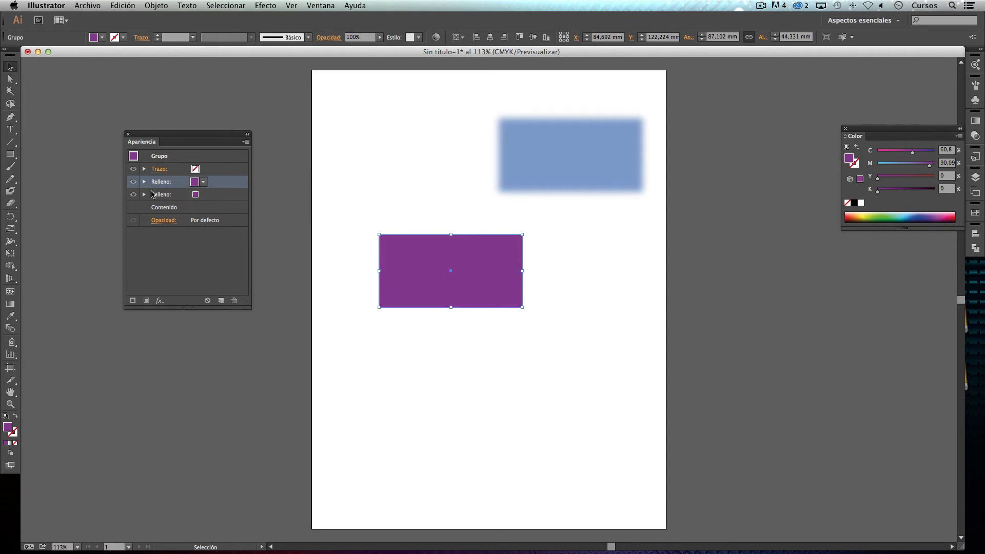
click(152, 194)
click(202, 195)
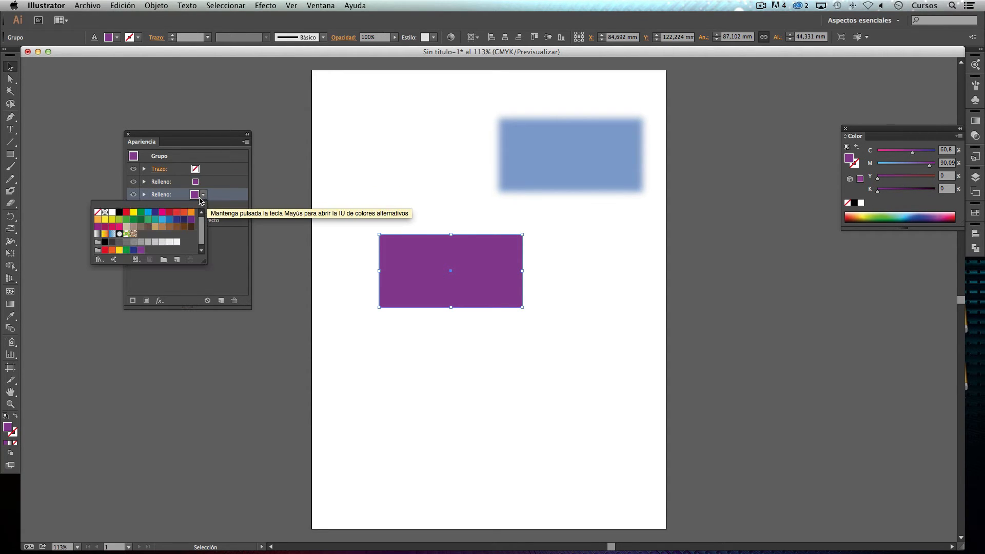
click(149, 214)
click(237, 249)
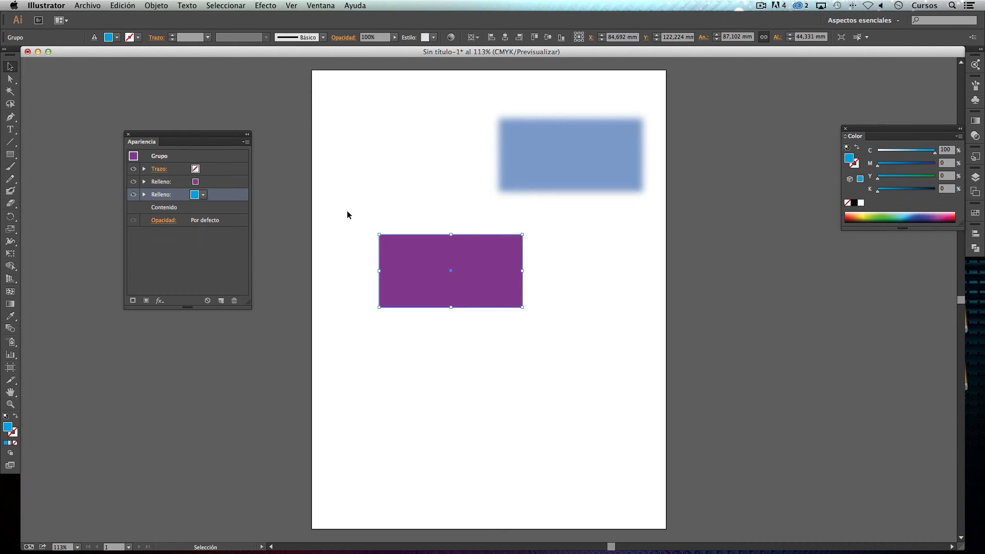
- Apply a Transform effect to the cyan fill with preview on, moving it 8,4667 mm horizontally and 7,0556 mm vertically
mouse_move(213, 195)
mouse_down()
mouse_move(220, 176)
mouse_move(218, 202)
mouse_up()
click(172, 197)
click(161, 302)
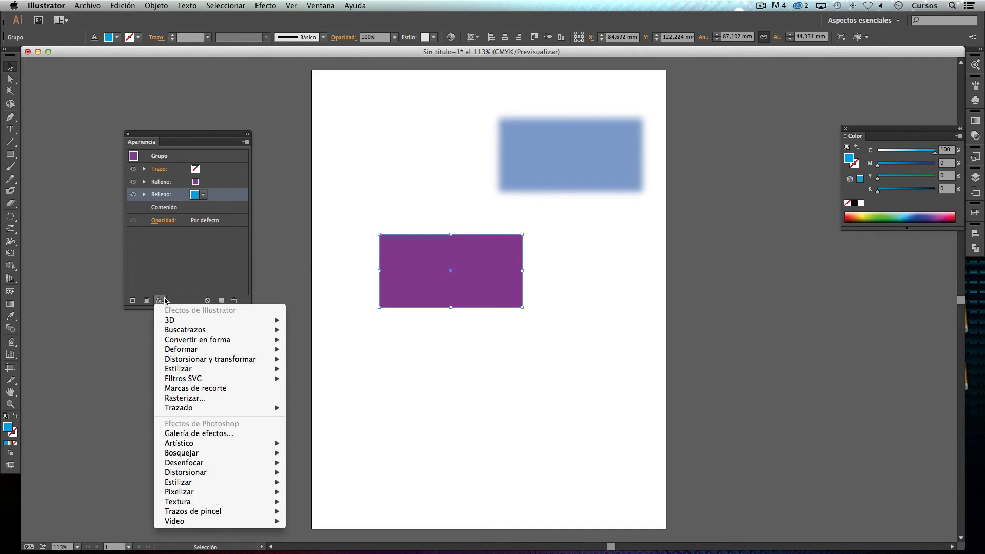
mouse_move(215, 361)
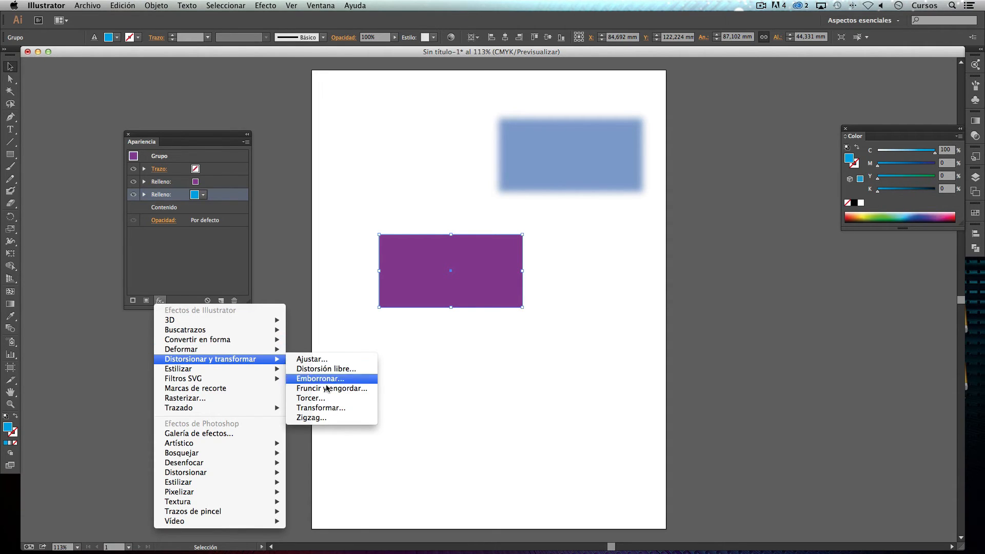
click(321, 407)
drag(397, 237, 213, 223)
drag(201, 301, 208, 318)
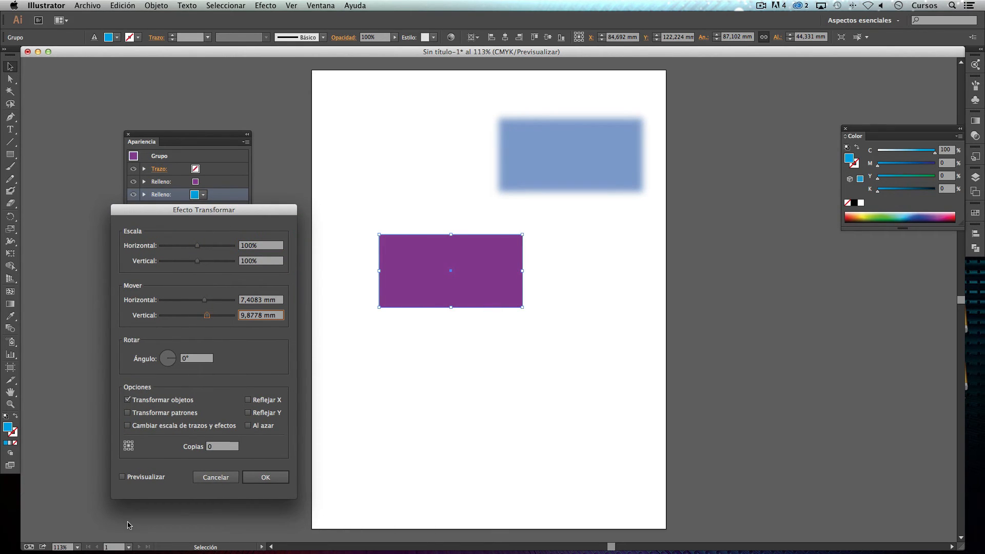
click(135, 478)
mouse_move(211, 299)
mouse_down()
mouse_move(219, 301)
mouse_move(200, 301)
mouse_move(192, 316)
mouse_move(205, 301)
mouse_move(213, 316)
mouse_move(209, 301)
mouse_move(203, 315)
mouse_up()
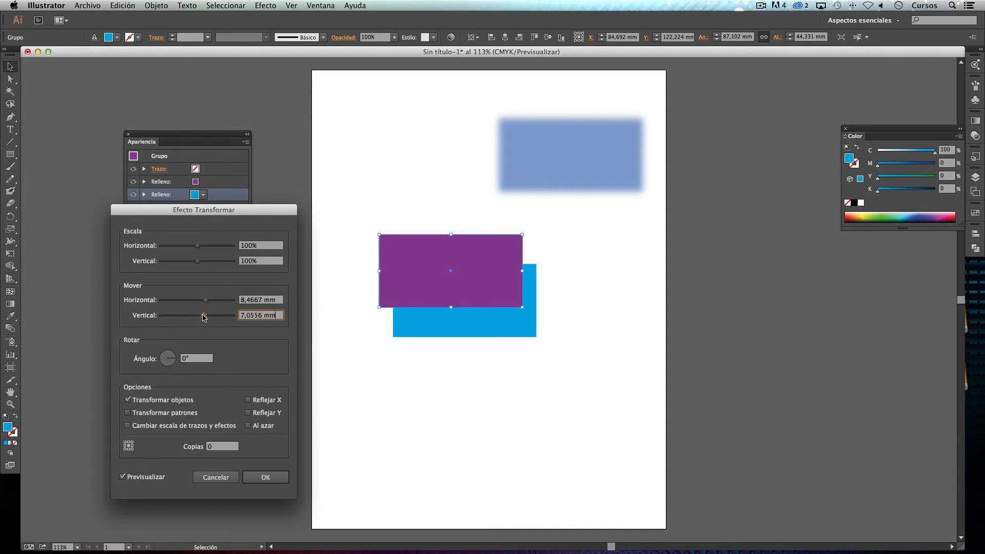
click(257, 477)
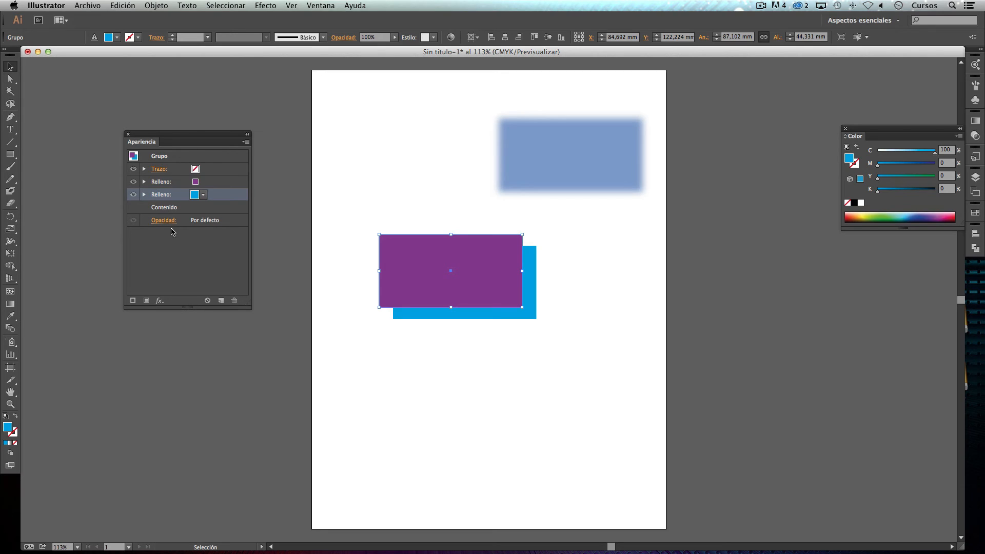
click(160, 302)
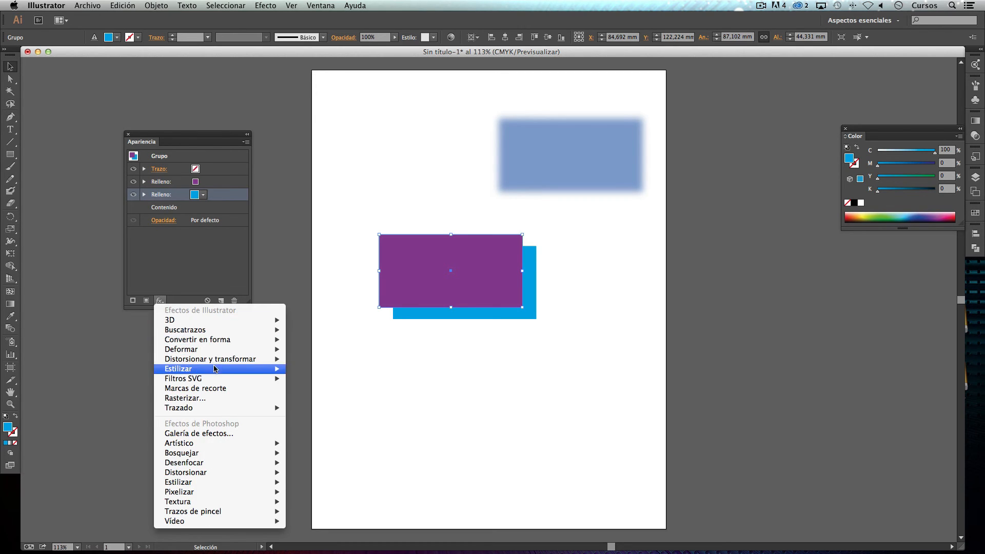
mouse_move(257, 369)
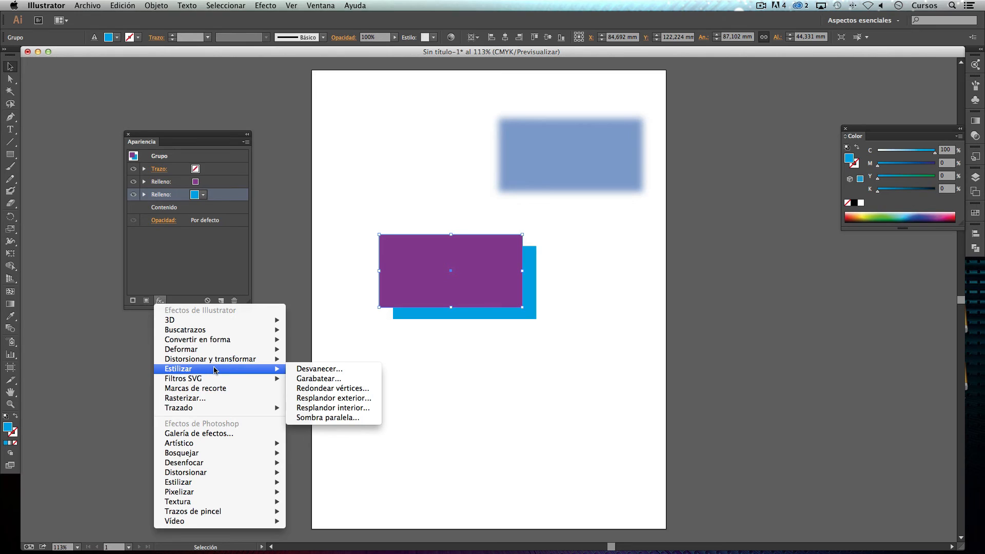
click(333, 418)
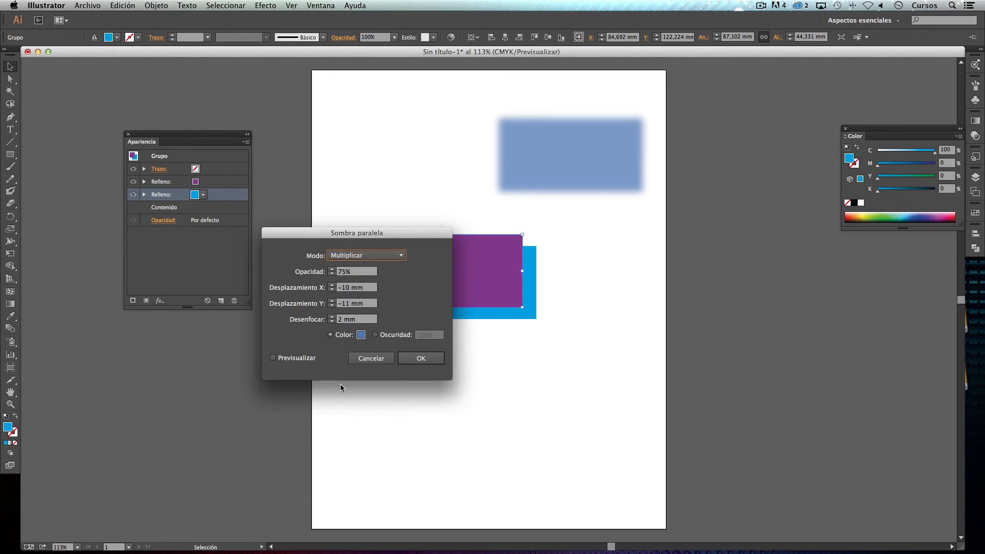
click(307, 359)
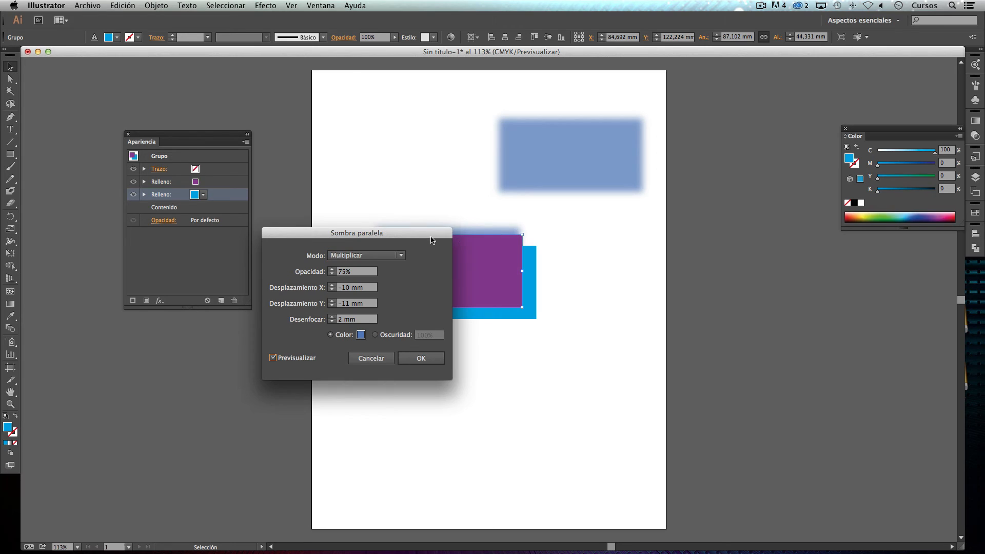
drag(398, 231, 251, 237)
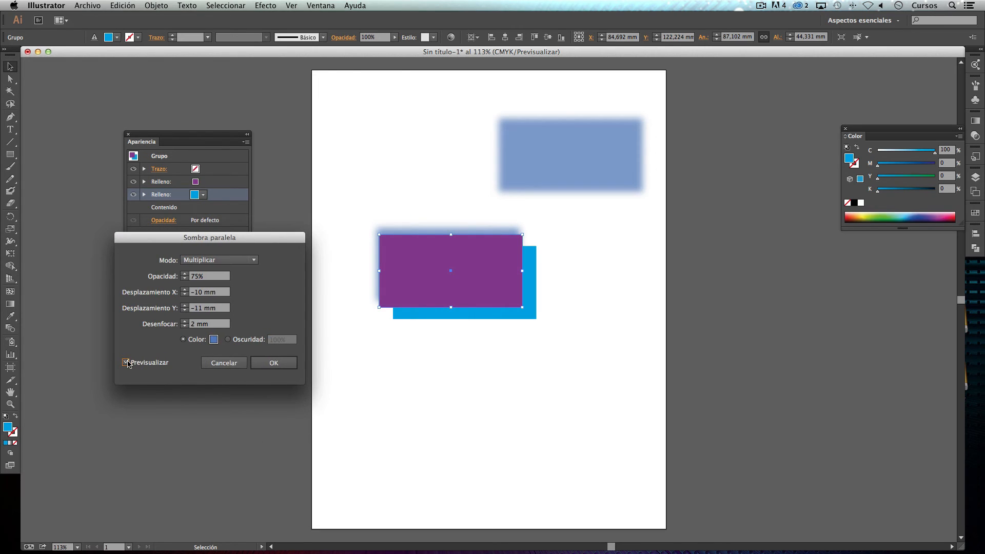
click(226, 364)
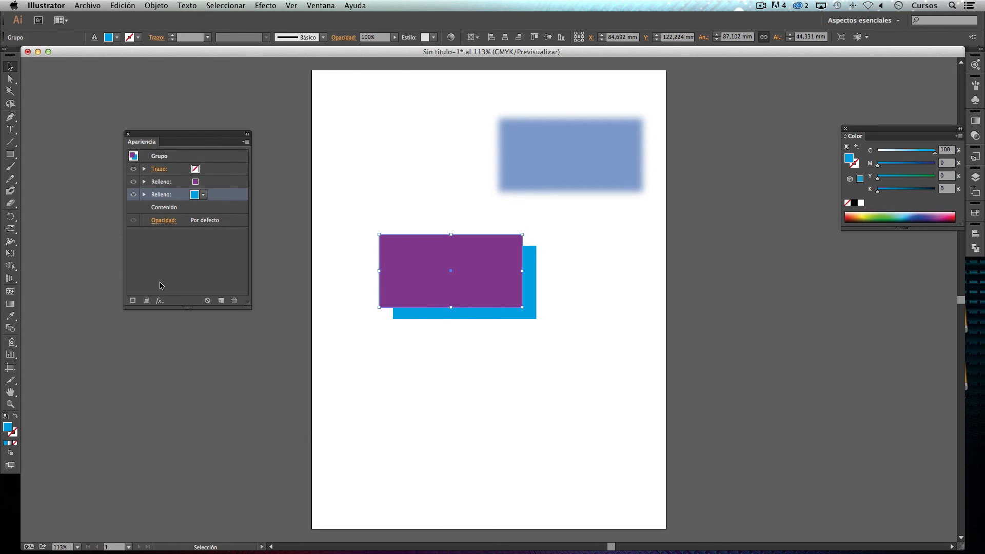
- Apply a Gaussian blur with a radius of 12,6 pixels to the offset cyan fill, using the preview
click(160, 301)
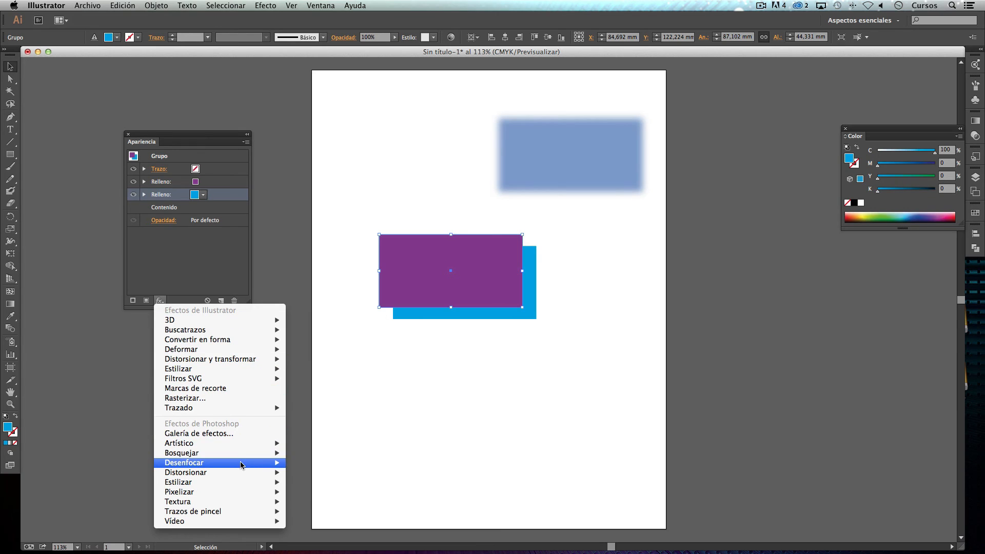
mouse_move(244, 464)
click(339, 463)
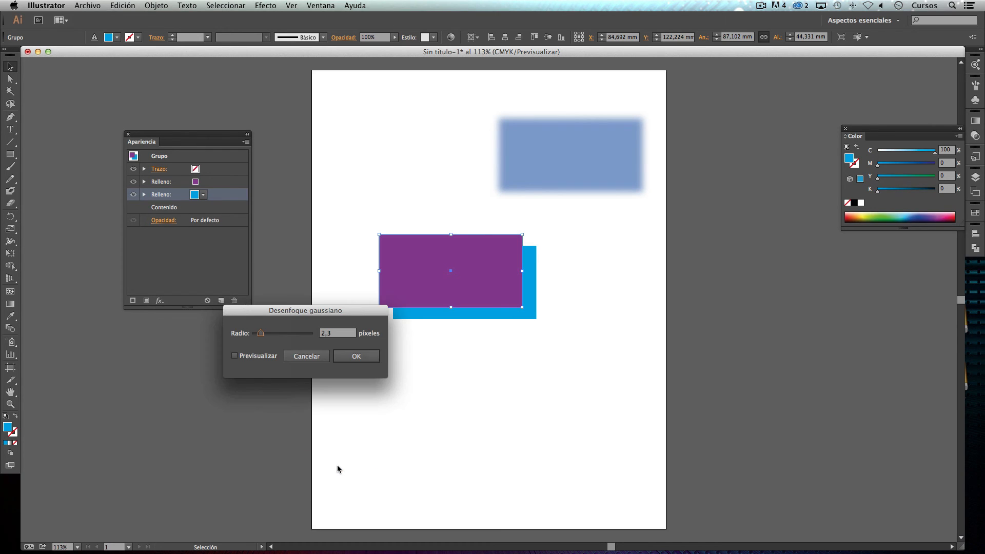
click(252, 357)
drag(261, 334, 296, 334)
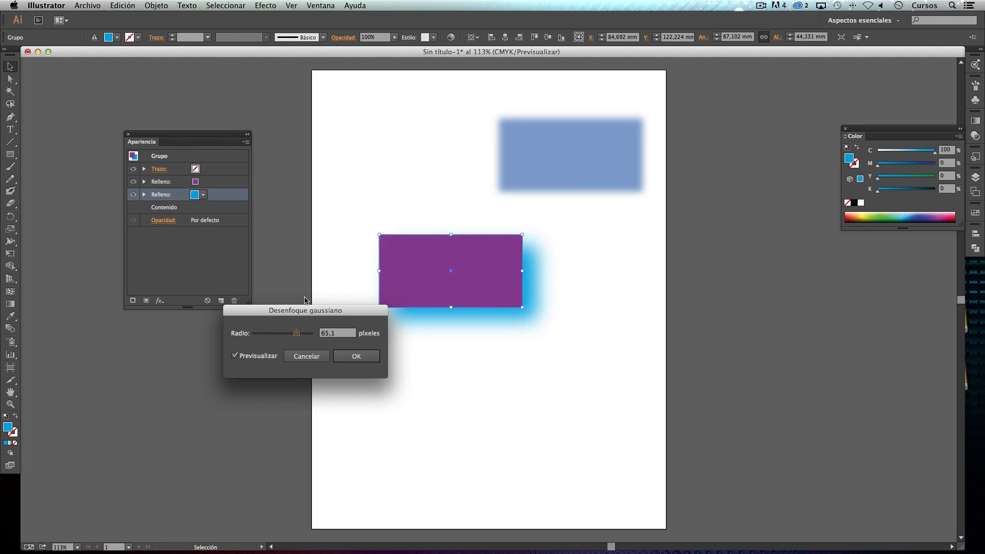
drag(296, 337, 282, 338)
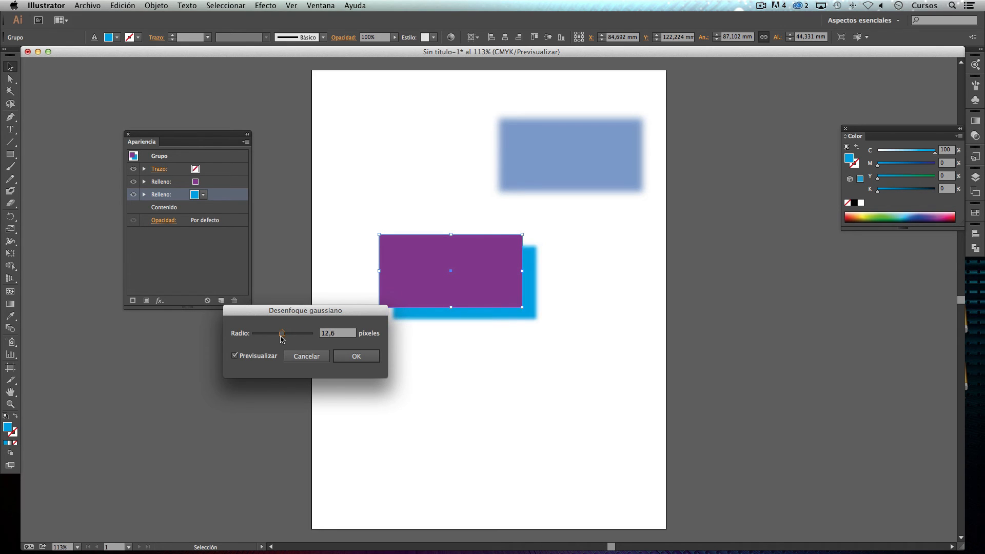
click(356, 355)
- Move the purple rectangle with its cyan fill shadow to the upper left of the artboard, beside the blue shadow image
drag(459, 281, 384, 280)
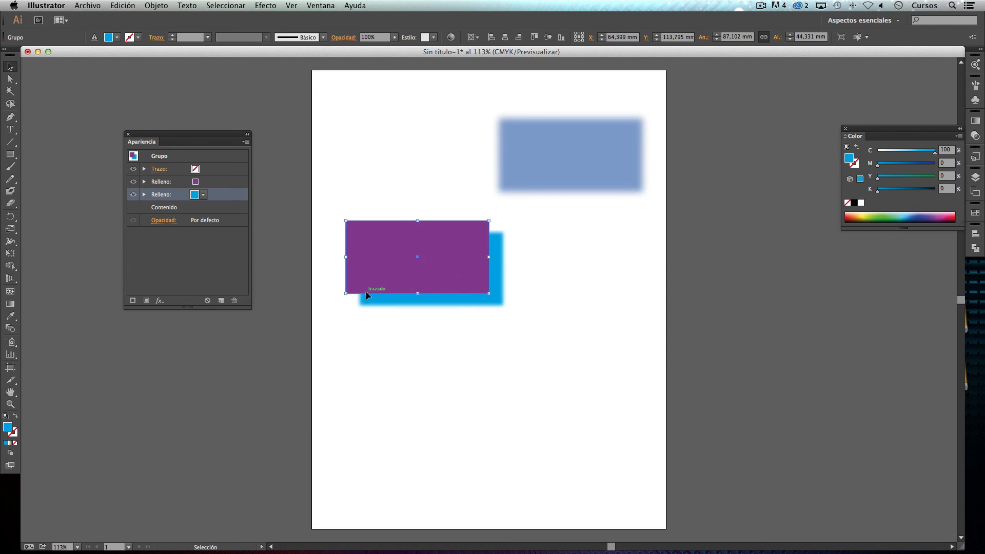
click(293, 338)
click(10, 154)
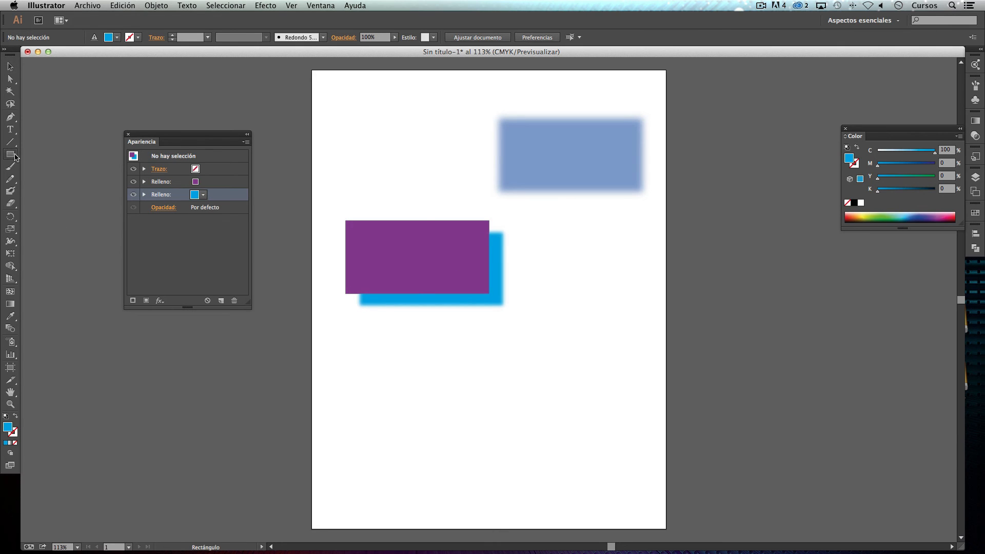
click(10, 67)
drag(433, 262, 406, 157)
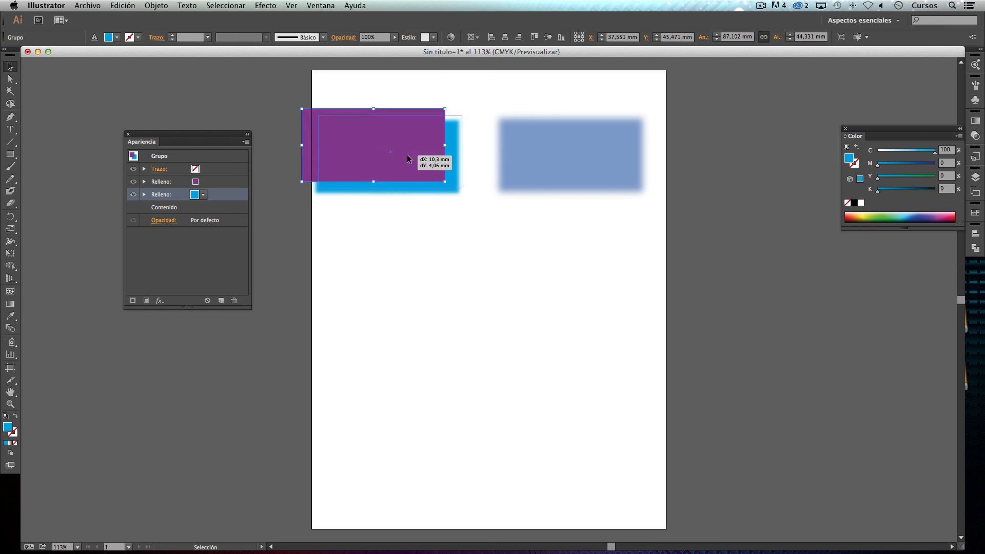
- Draw a cyan rectangle about 101 × 50 mm in the middle of the artboard and dismiss the floating Transform settings
click(11, 154)
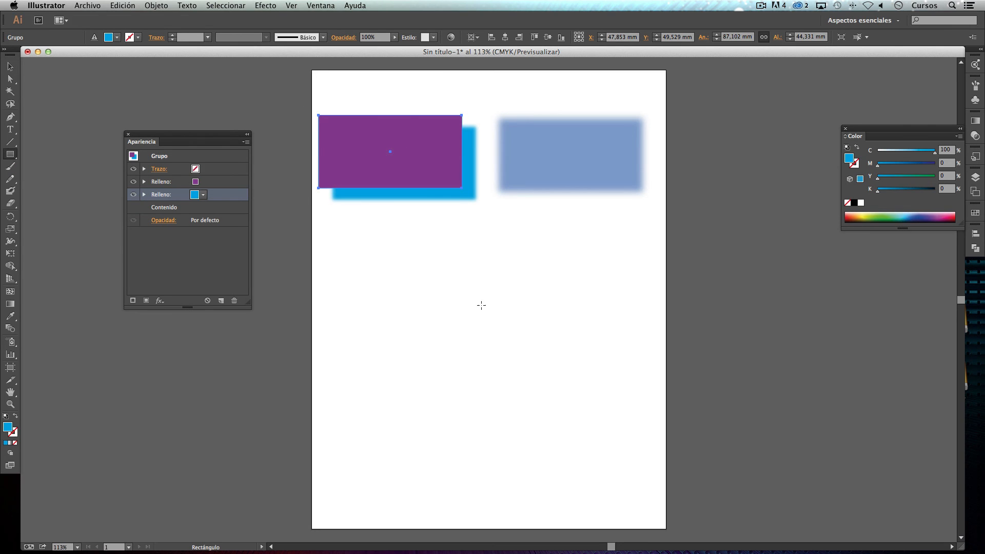
drag(361, 300, 528, 381)
key(v)
drag(506, 204, 695, 212)
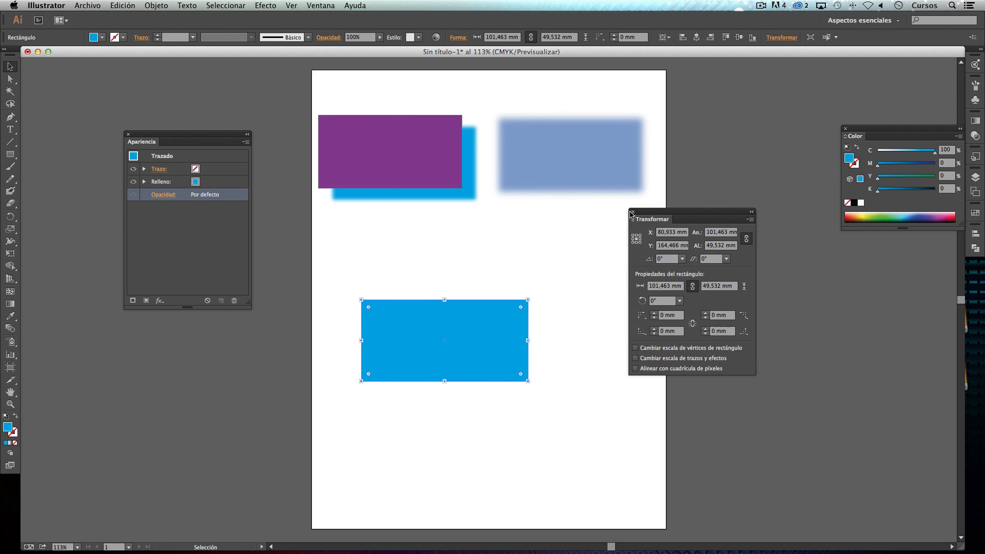
click(633, 212)
click(537, 315)
- Duplicate the plain cyan rectangle to its right and apply a Gaussian blur of 23,8 pixels to the copy
alt+drag(490, 339, 678, 309)
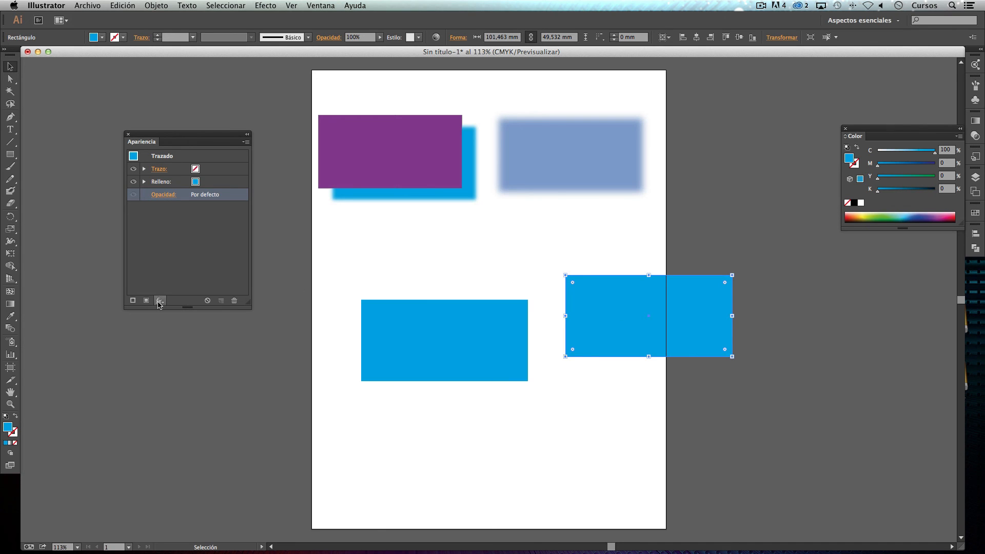
click(266, 6)
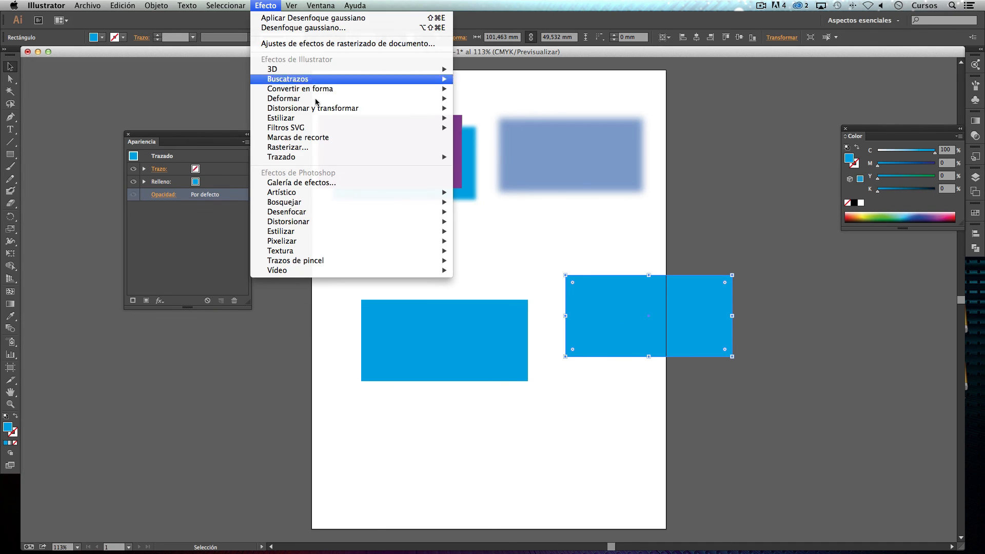
mouse_move(327, 212)
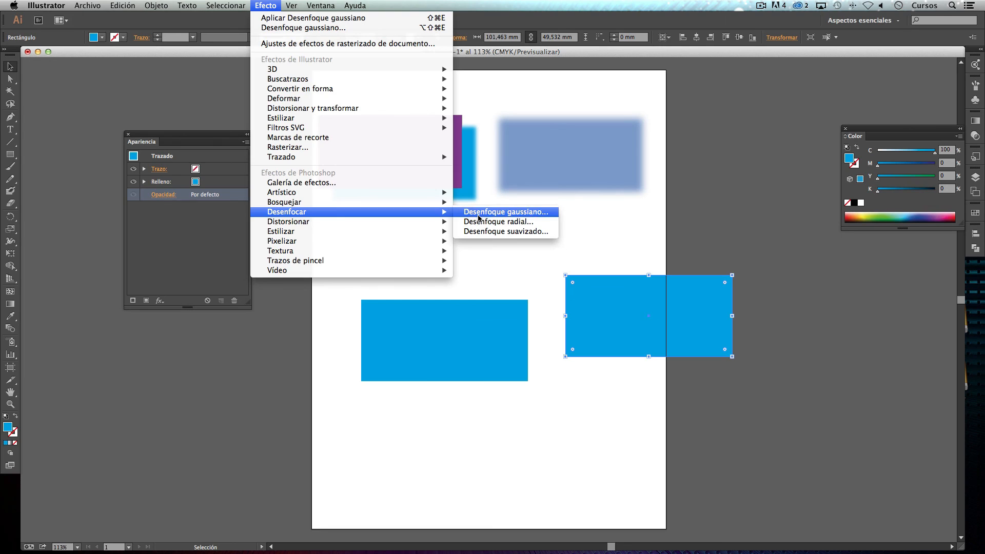
click(480, 212)
click(235, 356)
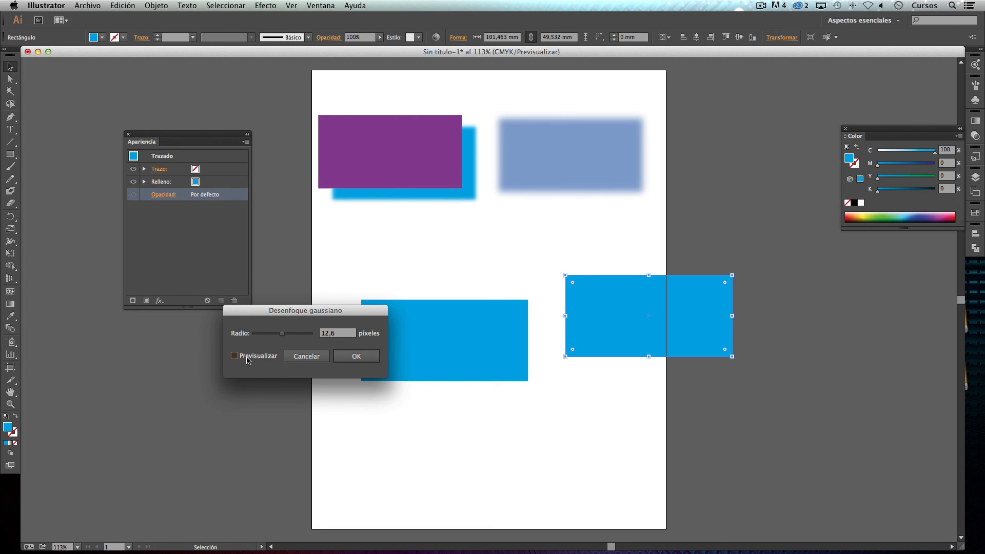
mouse_move(283, 334)
mouse_down()
mouse_move(299, 335)
mouse_move(284, 335)
mouse_up()
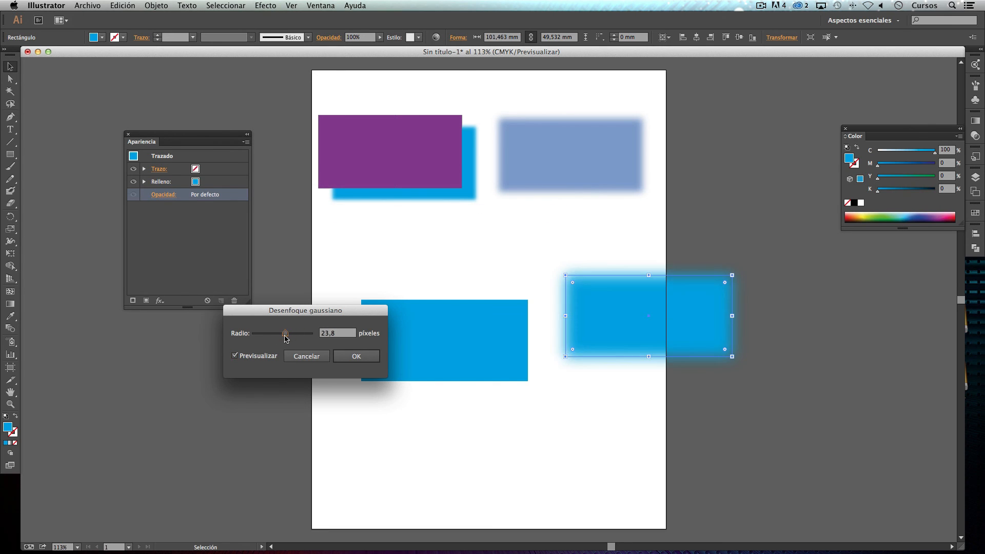
click(356, 356)
- Shift the blurred cyan copy up and left and change its fill colour to dark blue #2941B7
drag(700, 314, 659, 277)
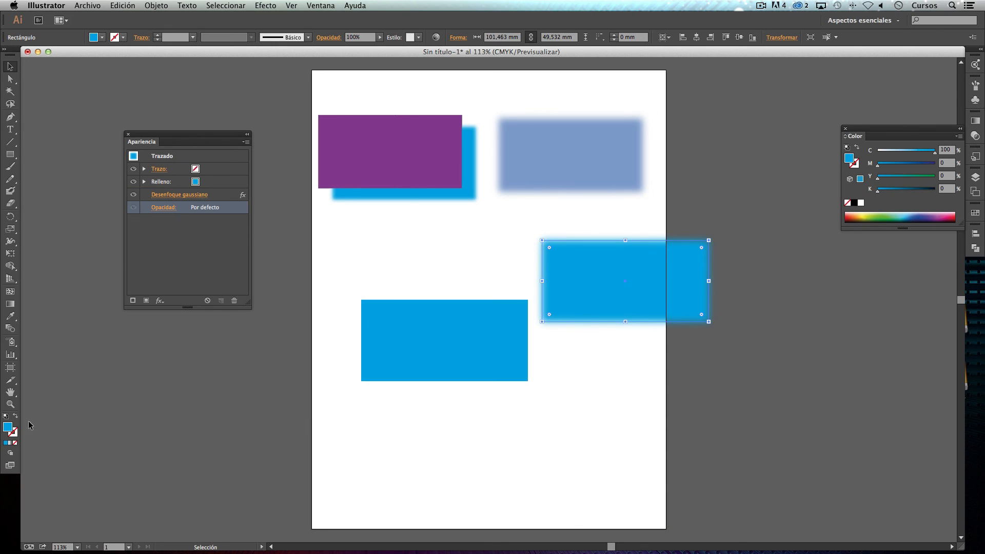
double_click(9, 427)
text(2941B7)
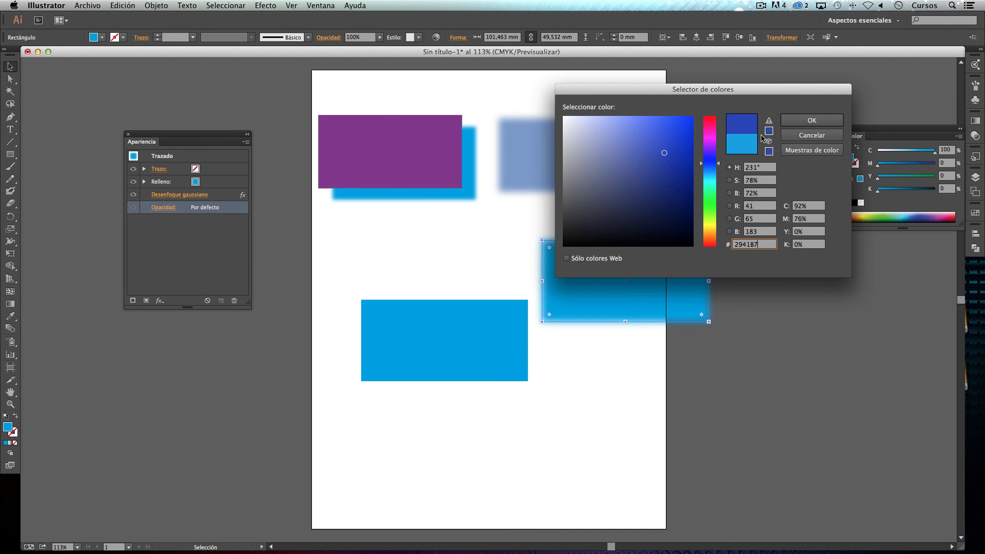
click(800, 122)
- Place the blurred dark blue rectangle below the shadow image and move the shadow image farther up and right
drag(585, 269, 469, 251)
click(642, 148)
drag(563, 205, 609, 210)
click(576, 151)
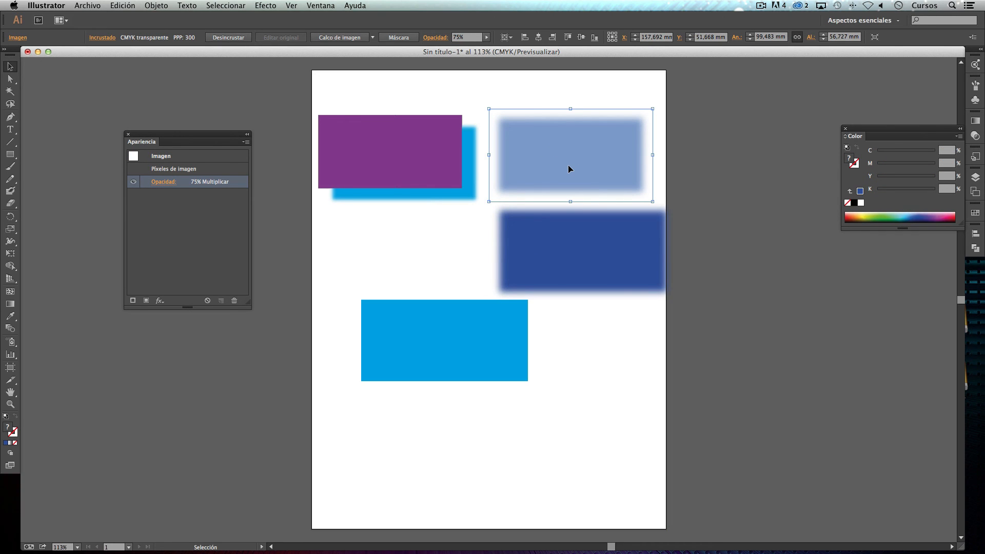
drag(559, 172, 615, 152)
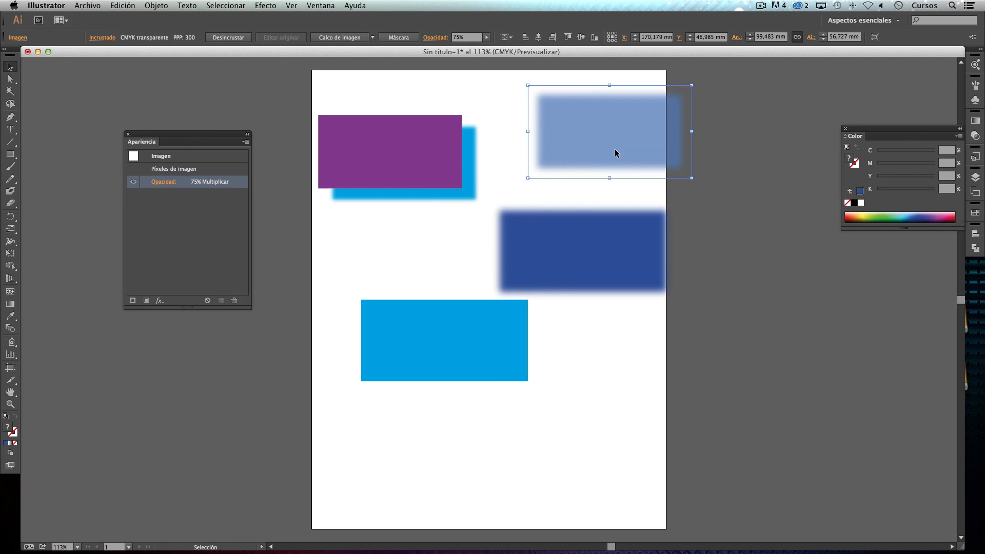
- Set the blurred dark blue rectangle's opacity to 75% and deselect it
click(570, 249)
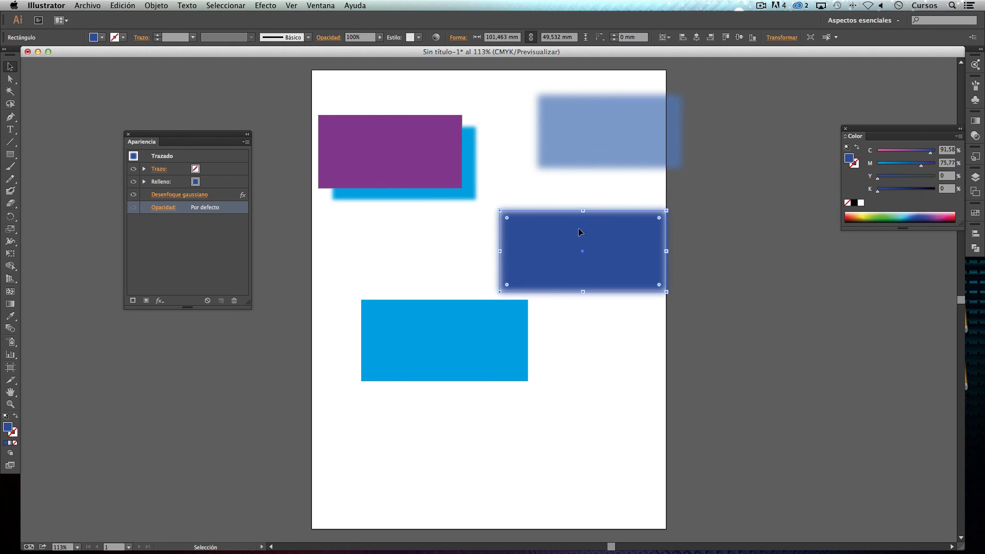
click(359, 37)
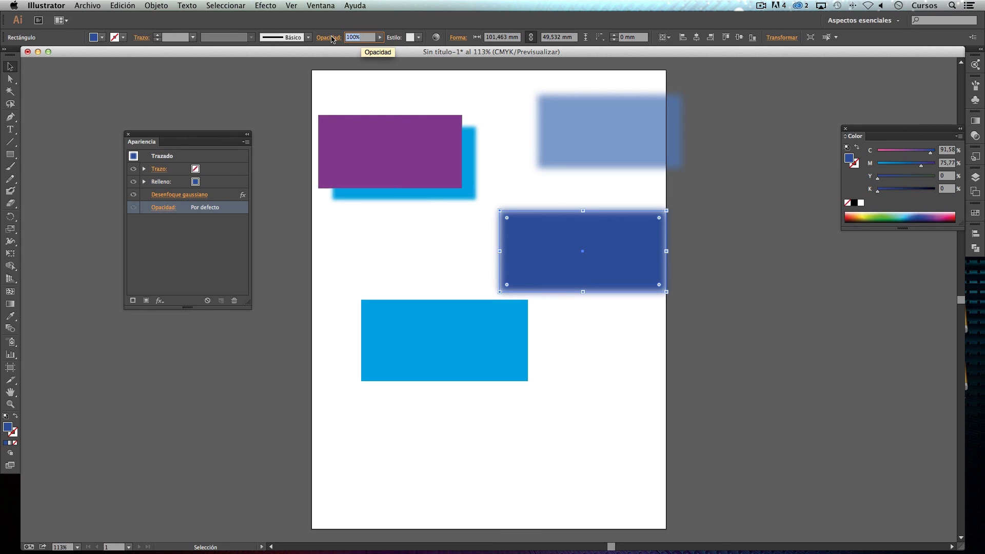
text(75)
key(Return)
click(744, 256)
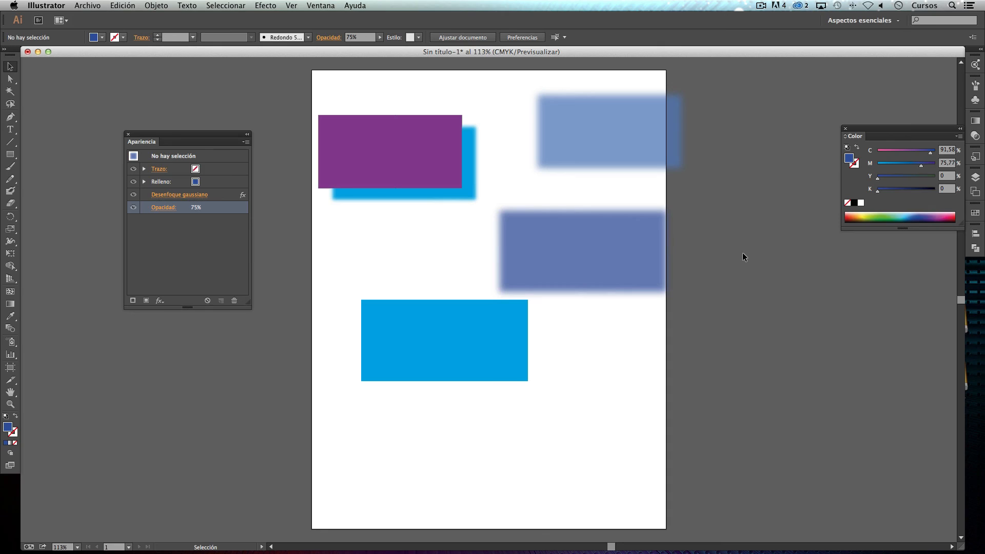